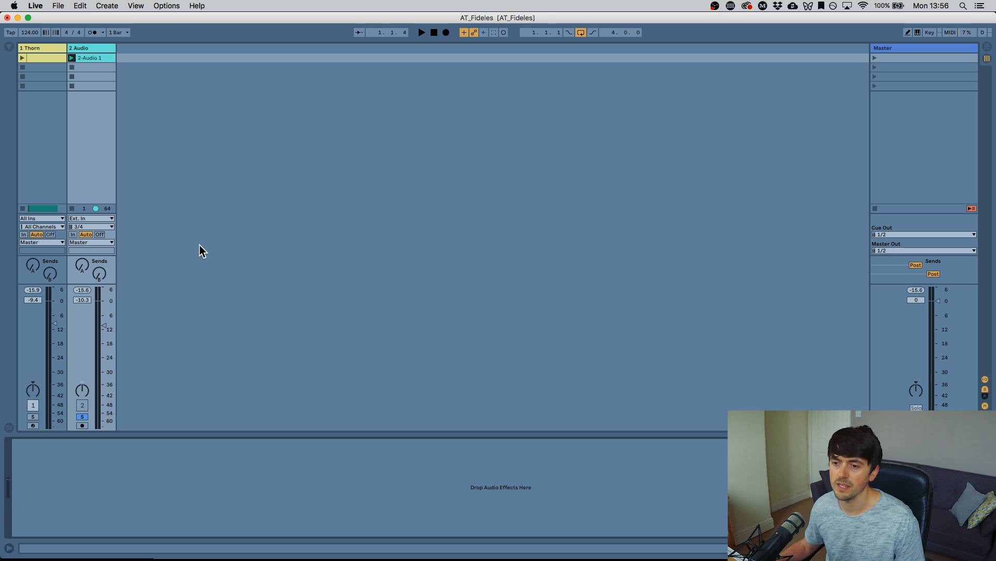
- Play back the set to audition the recorded reference clip on the Audio track, and stop it
key(space)
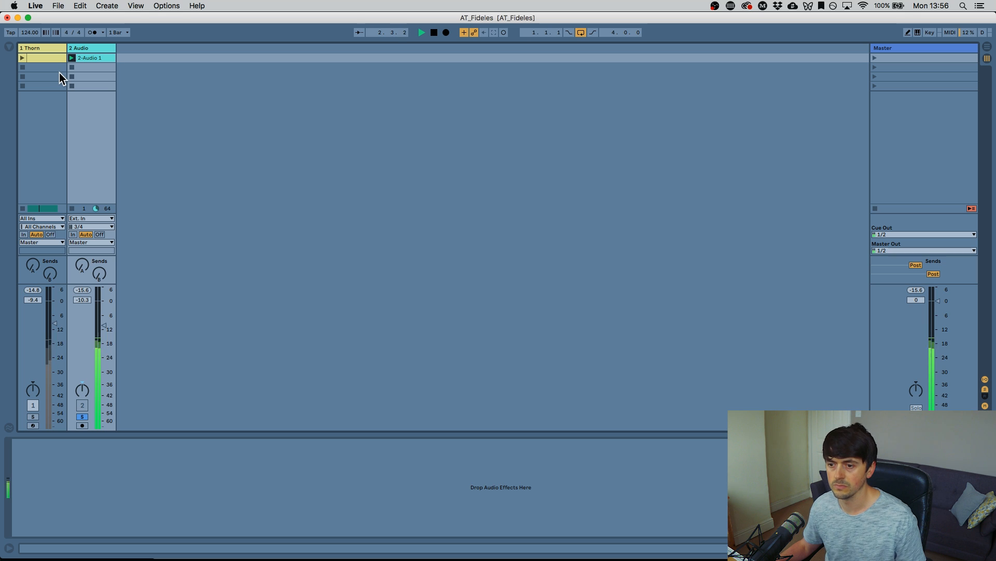
key(space)
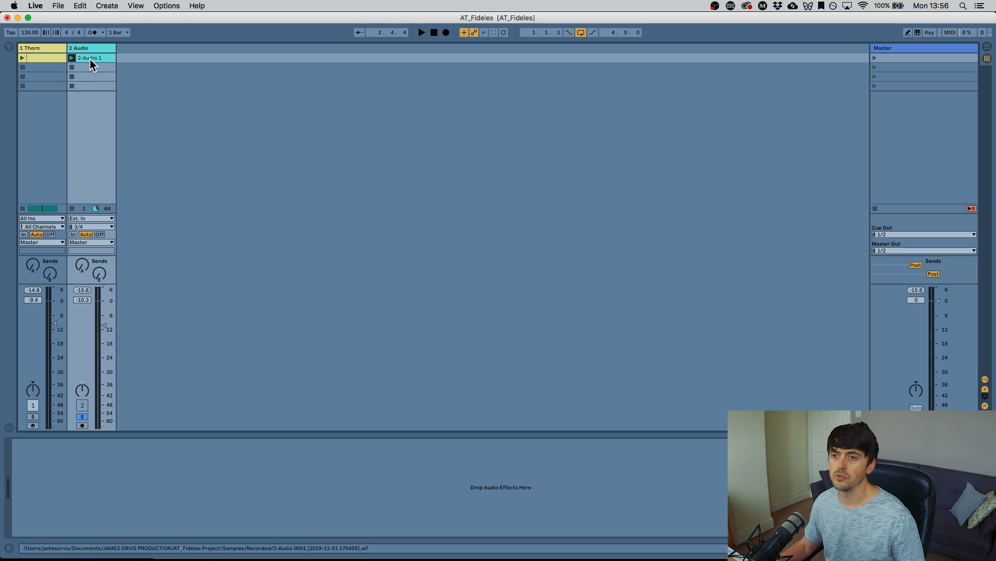
- Open the Thorn synth's plug-in window from the Thorn track and reposition it over the session
click(58, 48)
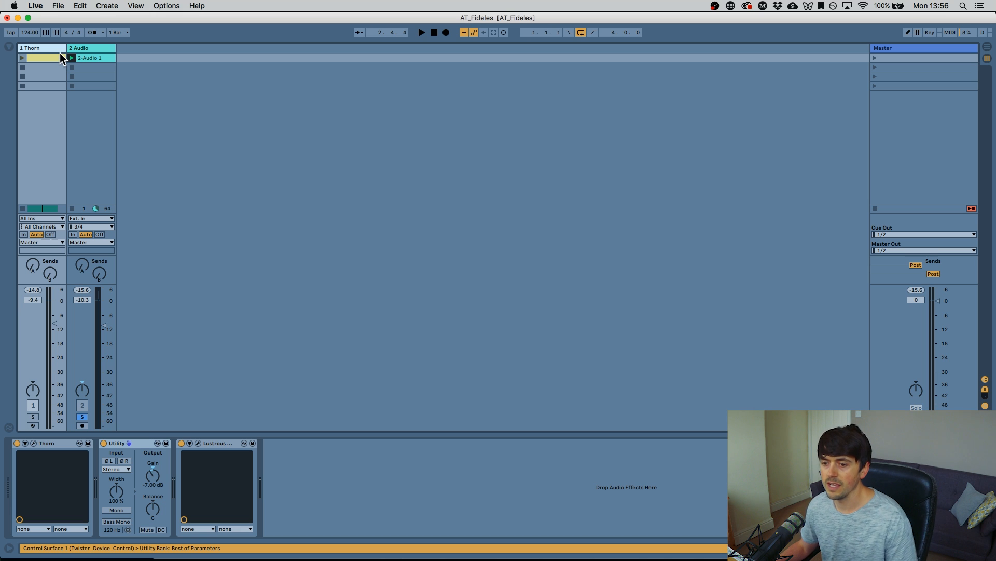
click(51, 61)
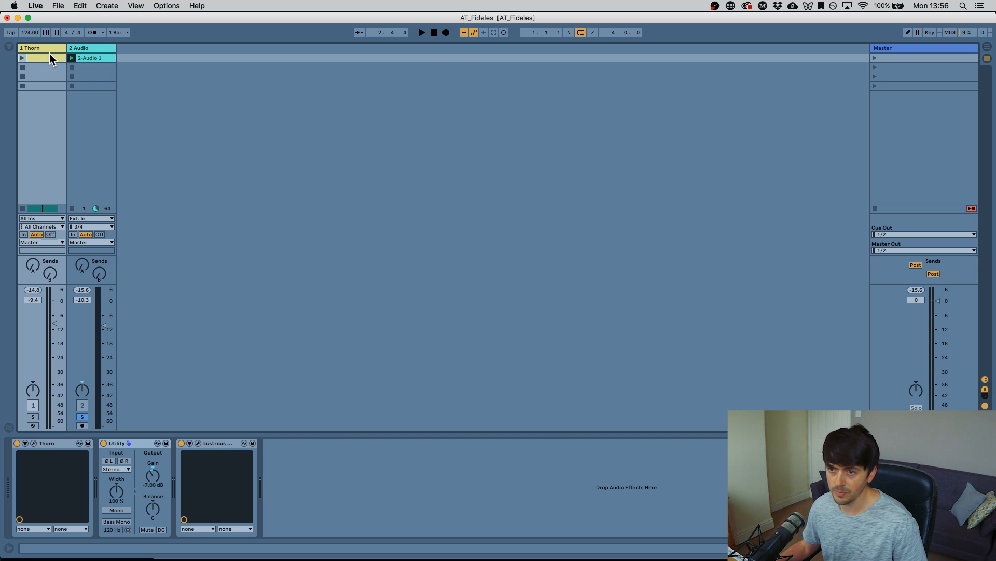
click(33, 442)
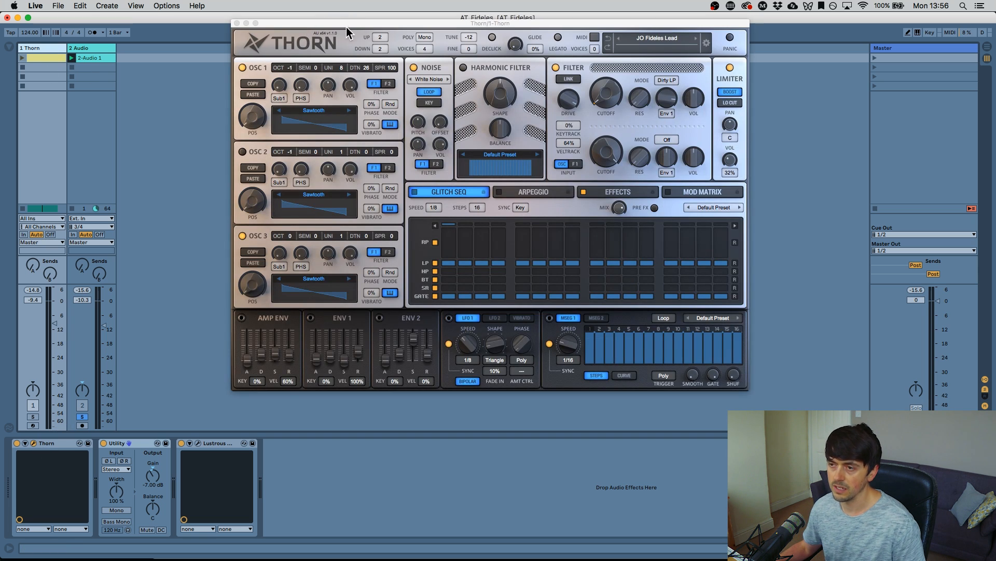
drag(346, 27, 226, 38)
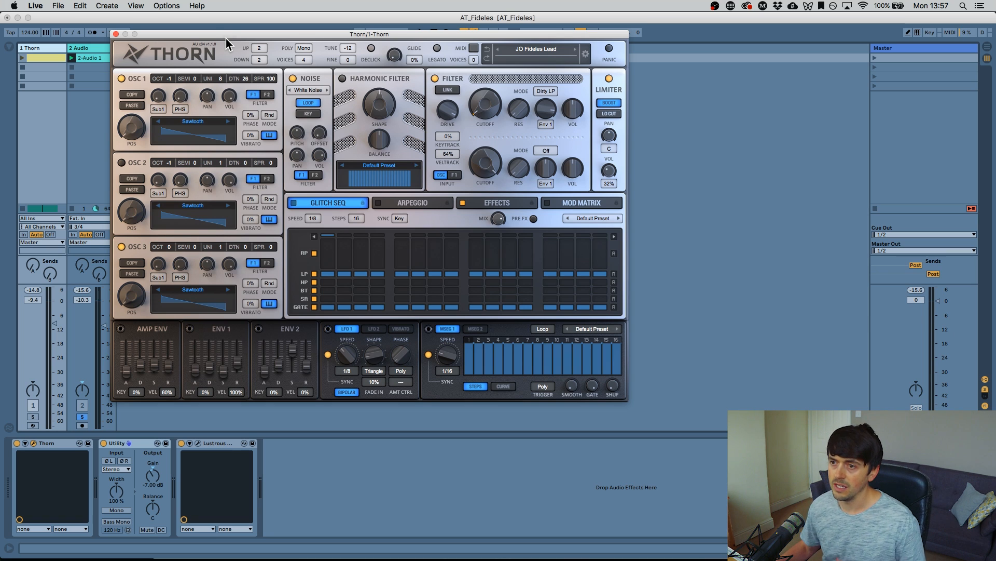
drag(216, 32, 247, 23)
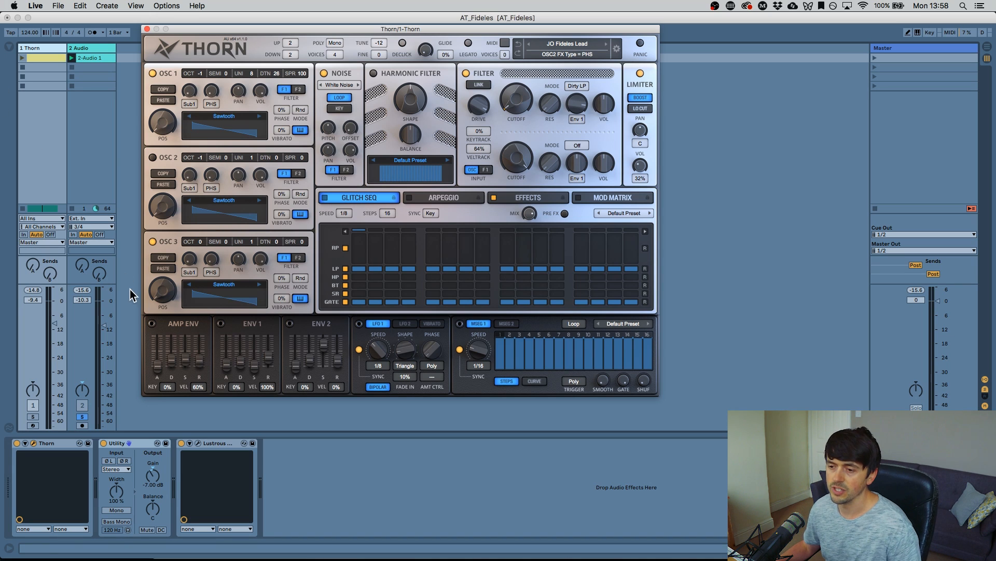
- Solo the Thorn track and switch to the Arrangement View
click(32, 417)
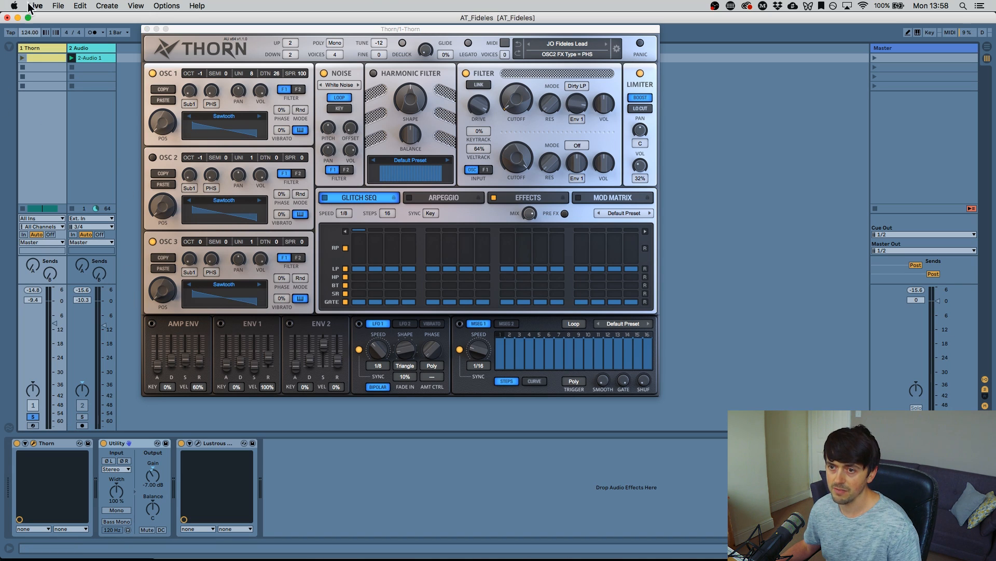
click(987, 48)
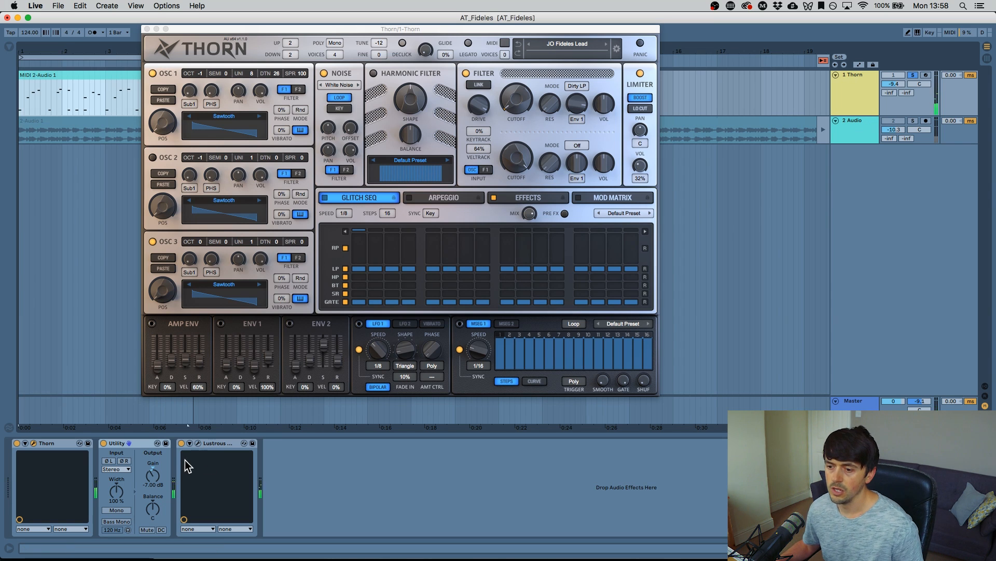
- Bypass the Lustrous and Utility devices, and turn off Thorn's effects, limiter, filter, noise and OSC 3 sections
click(182, 443)
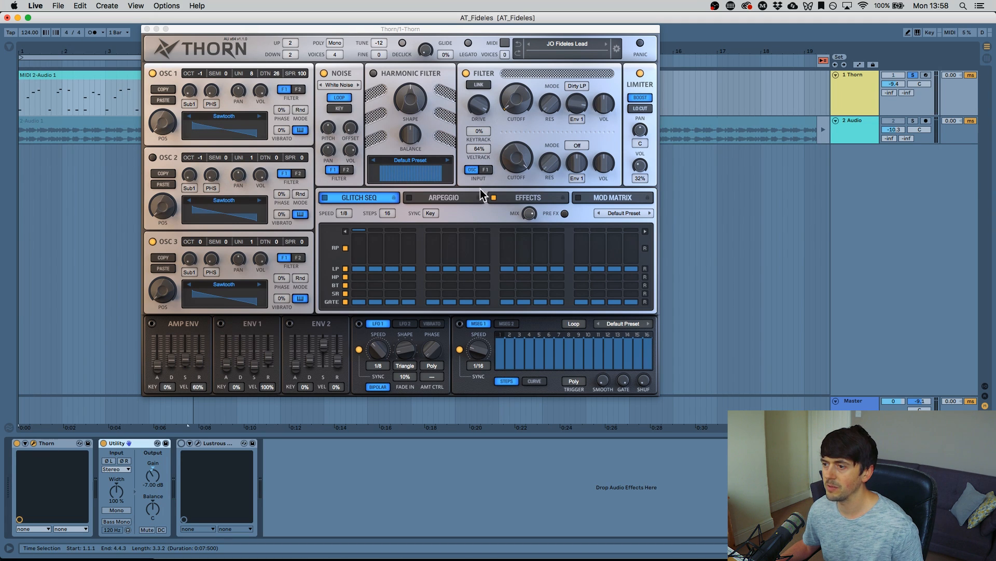
click(494, 197)
click(640, 74)
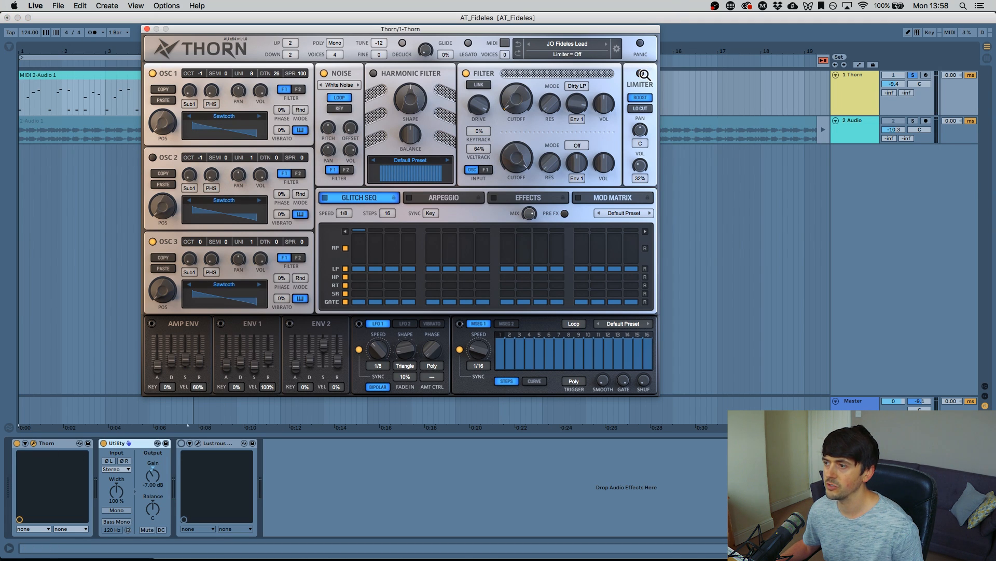
click(466, 73)
click(324, 74)
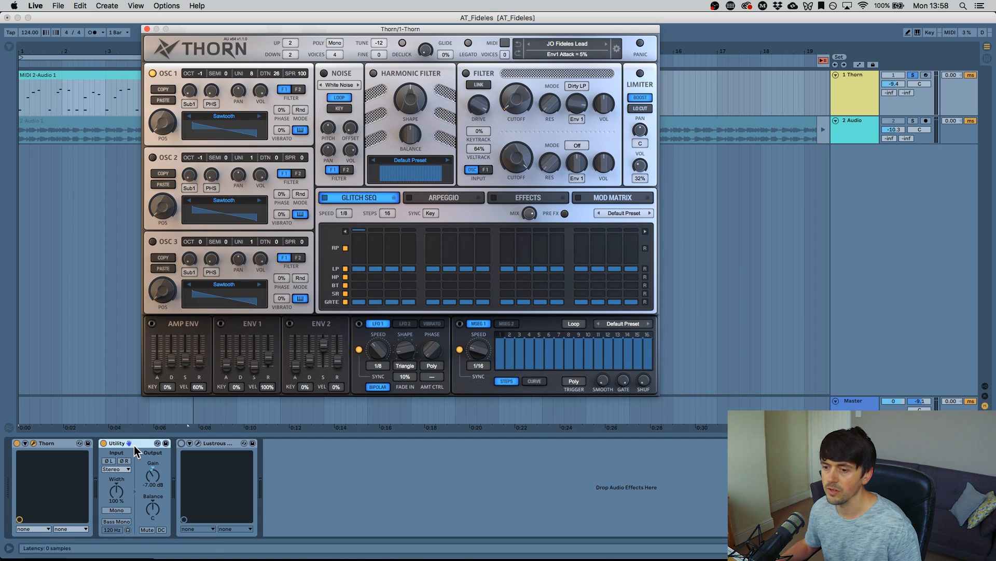
click(103, 442)
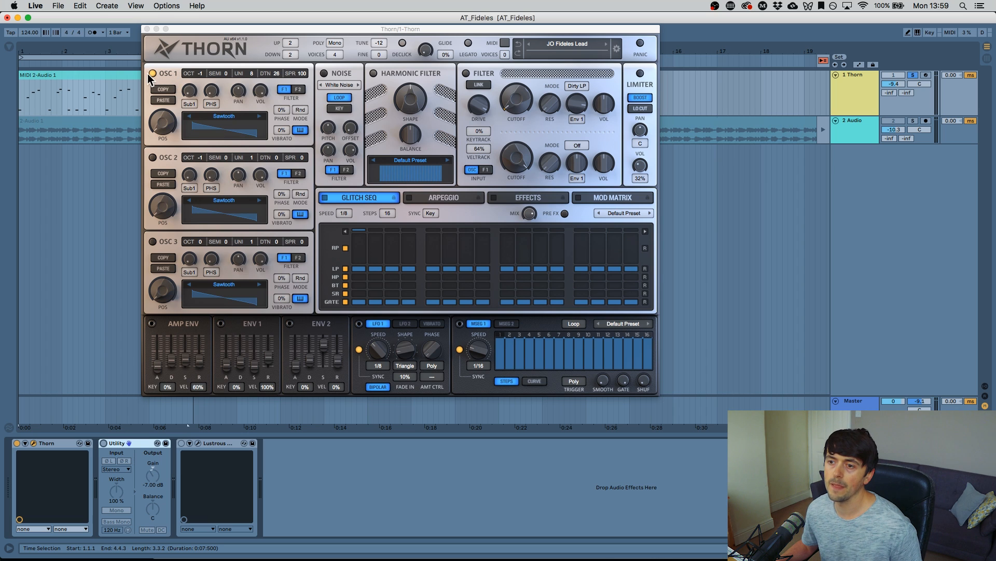
- Check OSC 1's Basic waveform choices, keep Sawtooth, and audition the oscillator
click(165, 74)
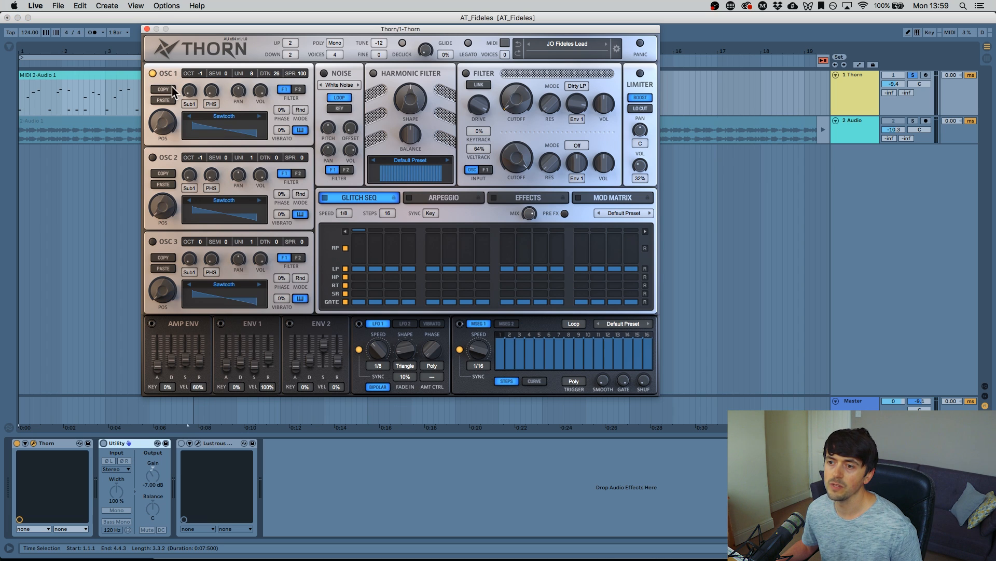
click(226, 117)
mouse_move(254, 140)
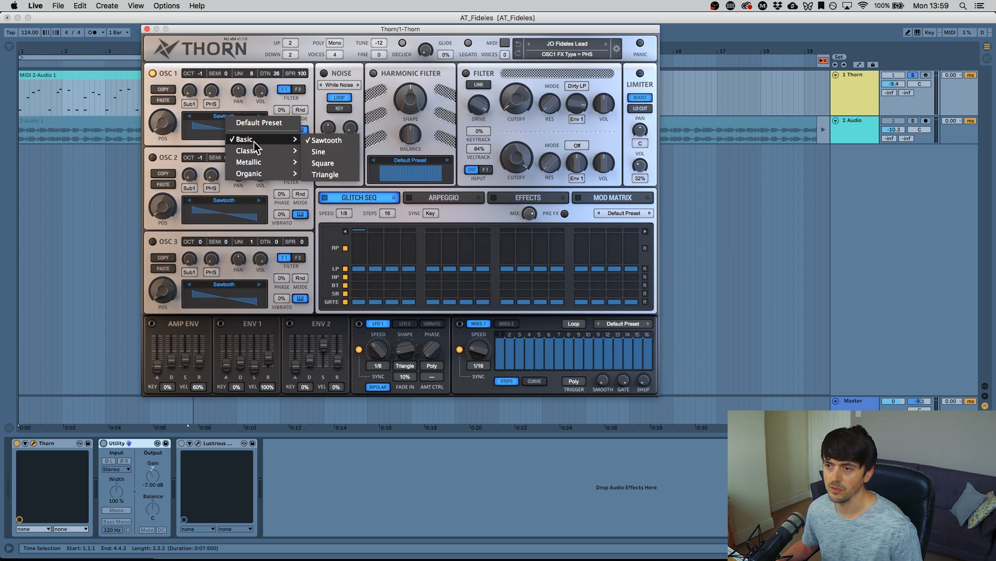
click(293, 99)
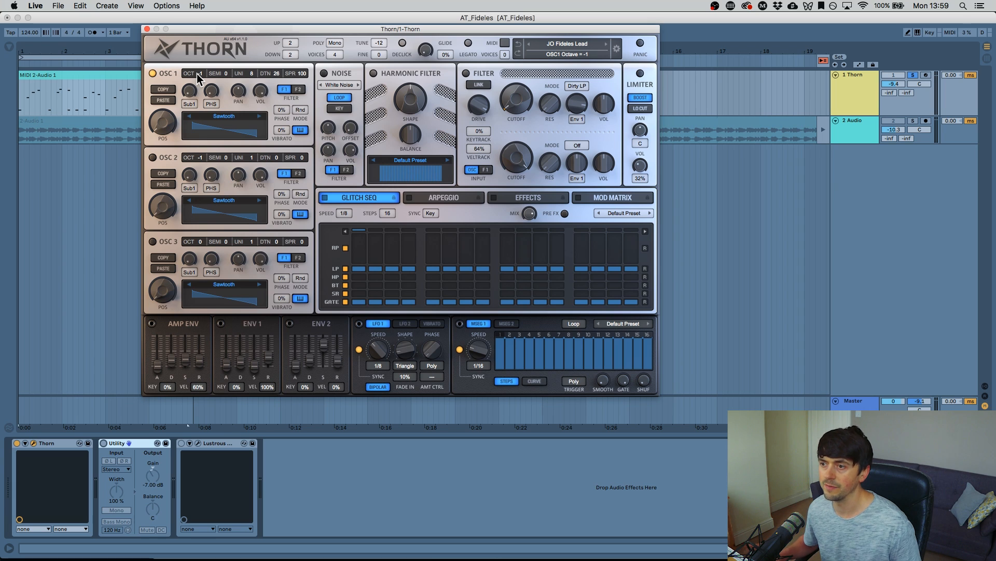
key(space)
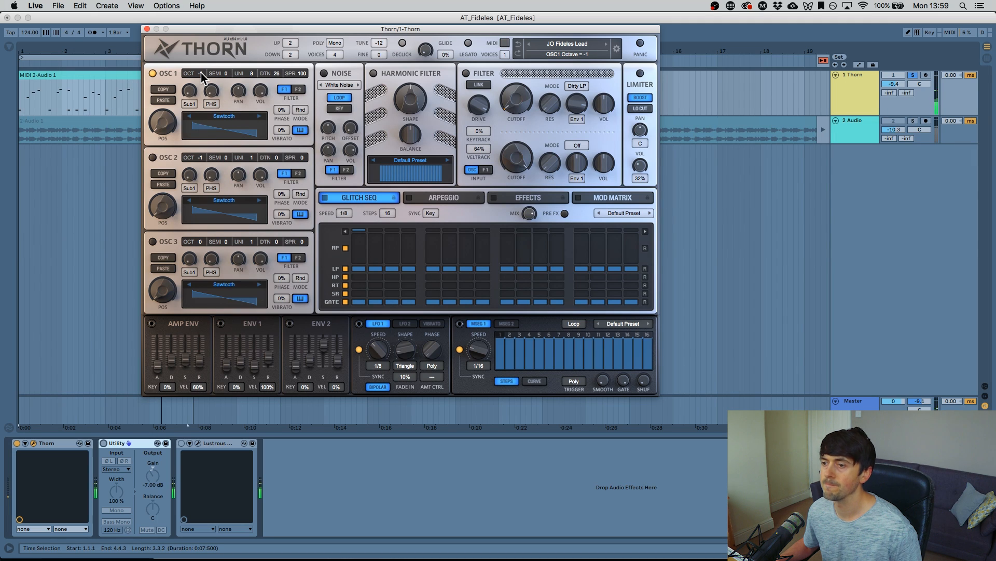
- Turn on OSC 2, audition it without OSC 1, and compare both oscillators together, leaving both on
click(152, 157)
click(152, 73)
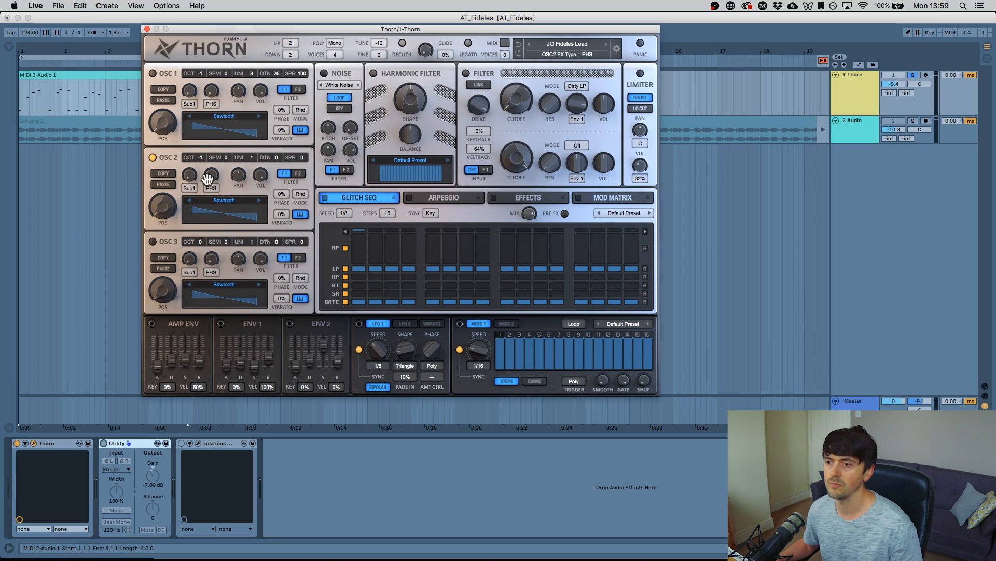
key(space)
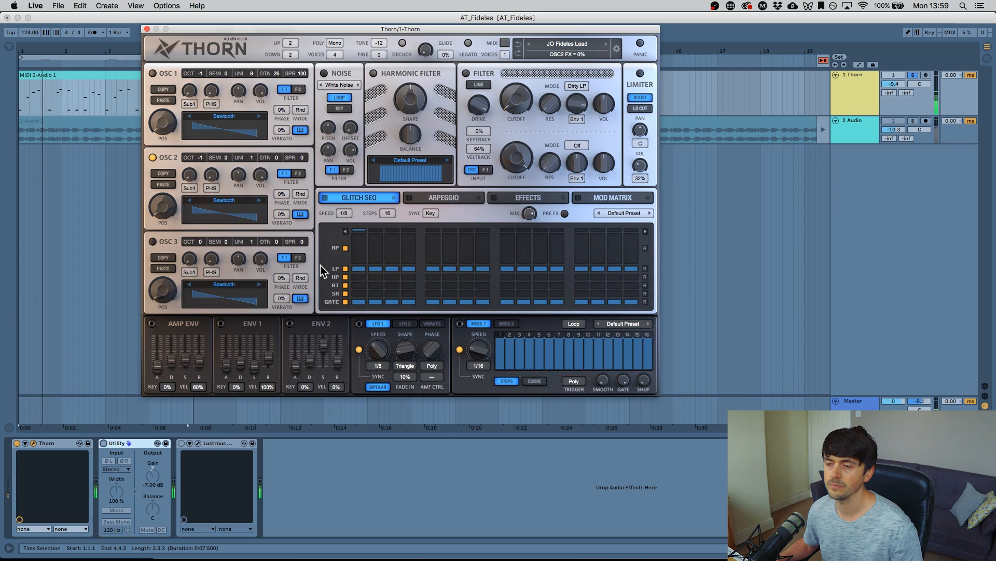
click(152, 73)
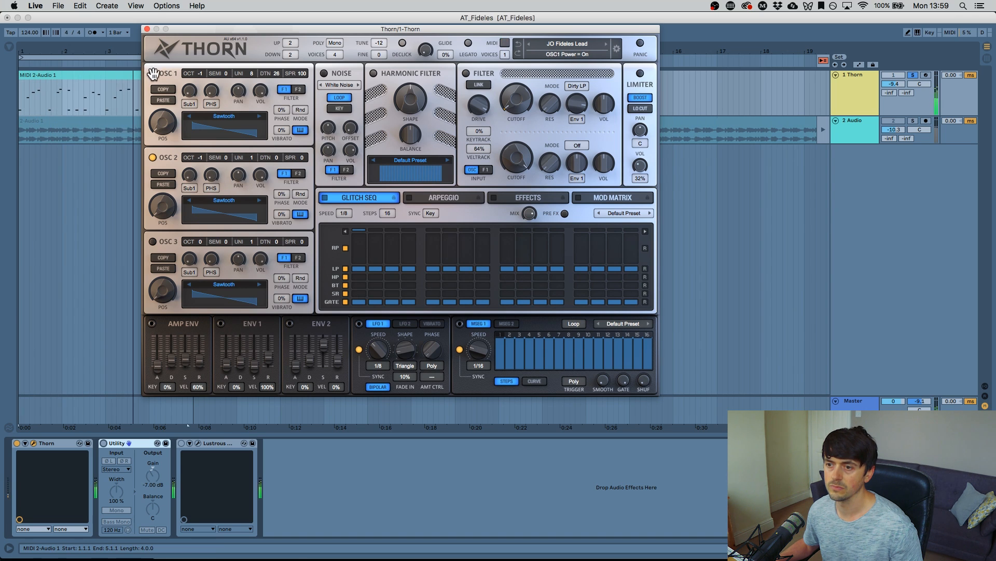
click(153, 157)
click(153, 158)
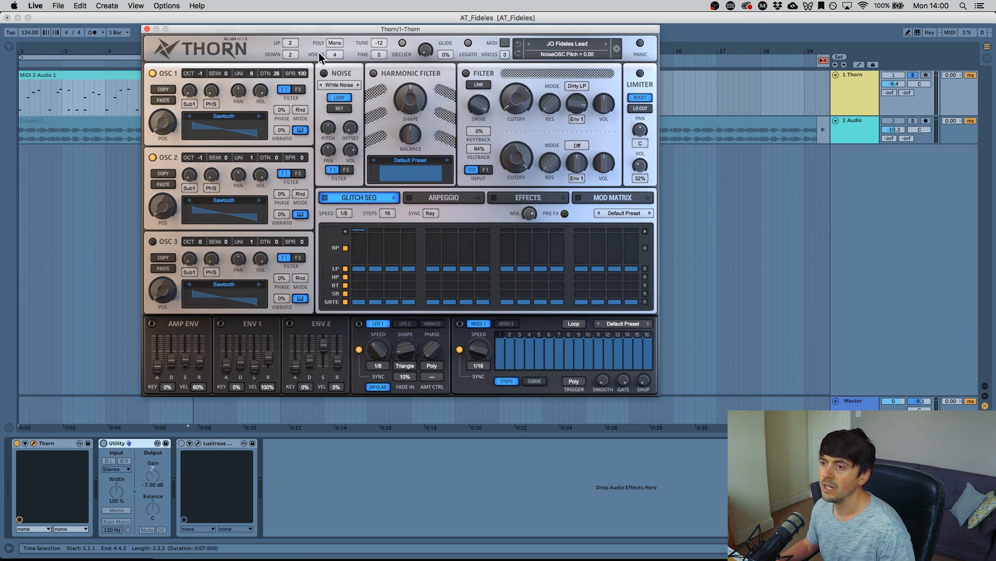
- Turn on the noise oscillator with White Noise as its source and audition the layered sound
click(323, 73)
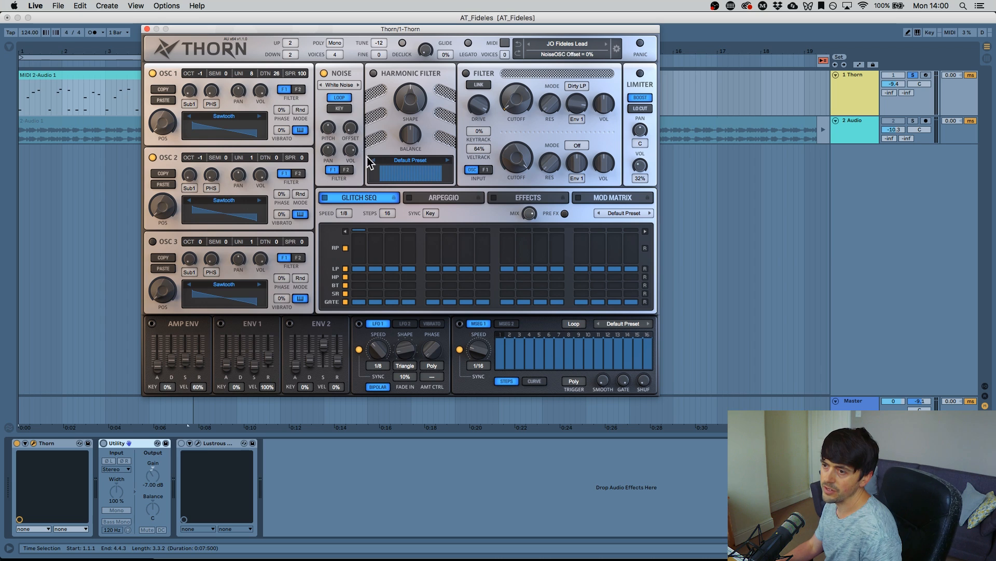
click(345, 84)
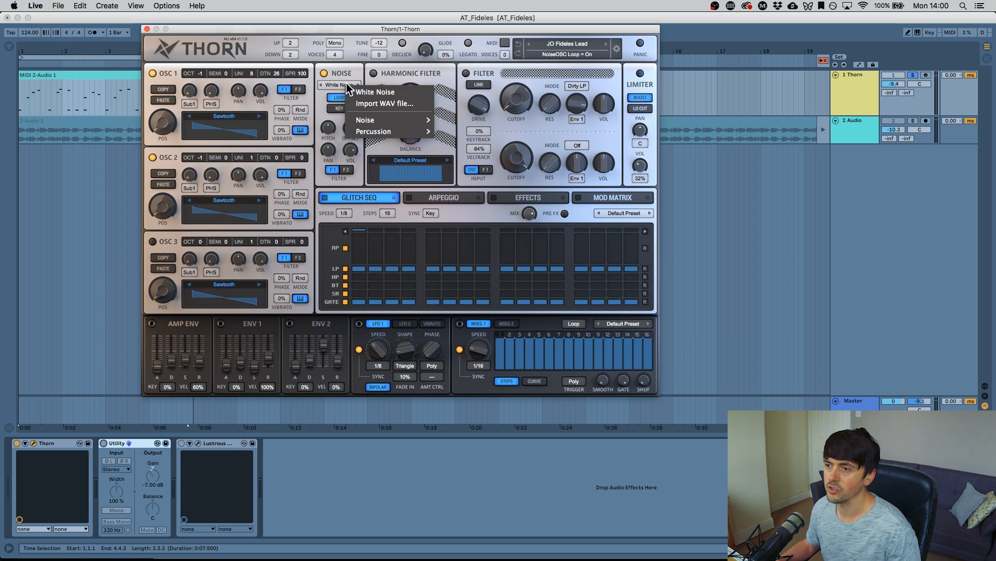
click(379, 92)
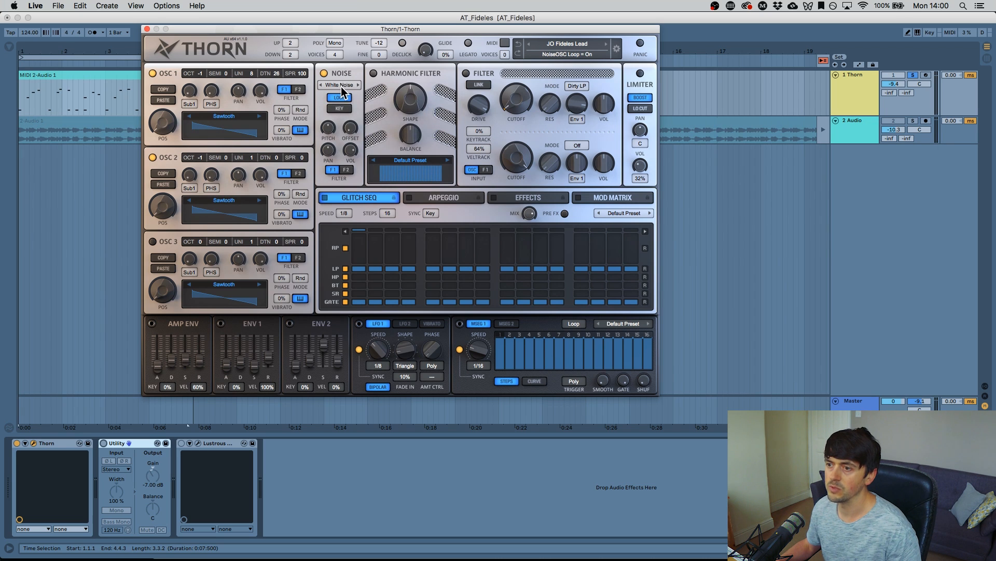
key(space)
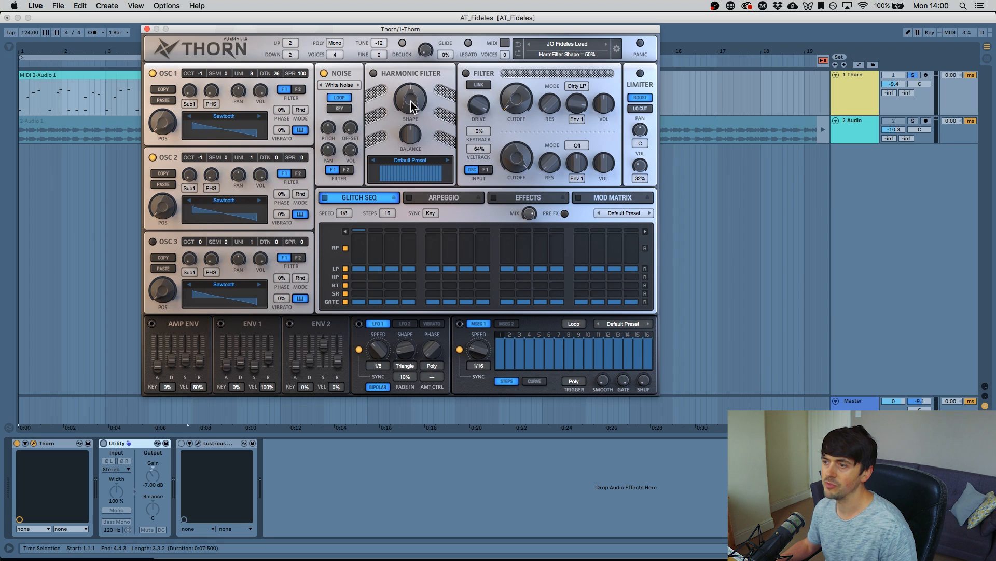
- Turn on Thorn's filter section and re-enable the Utility device on the track
click(467, 73)
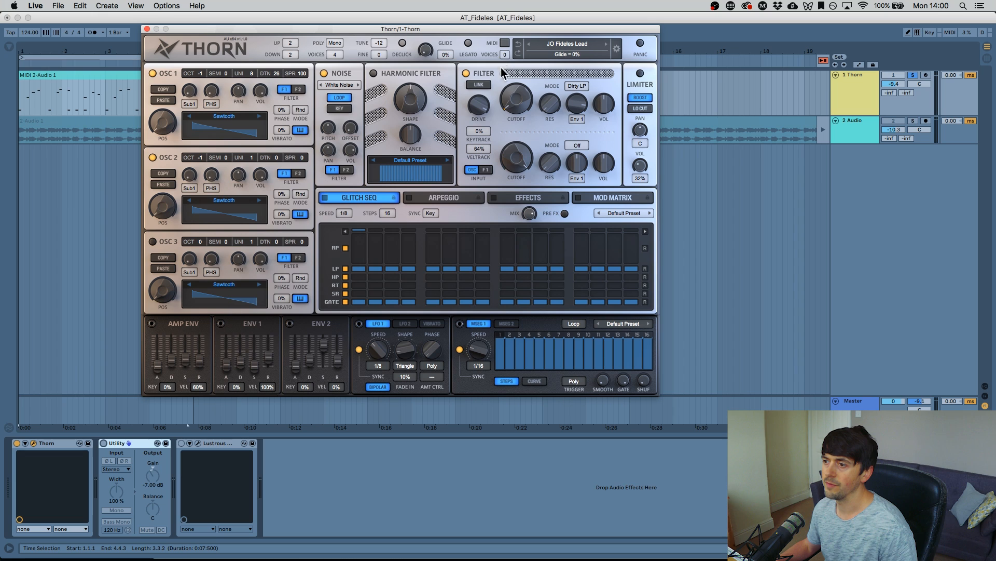
click(586, 84)
click(618, 164)
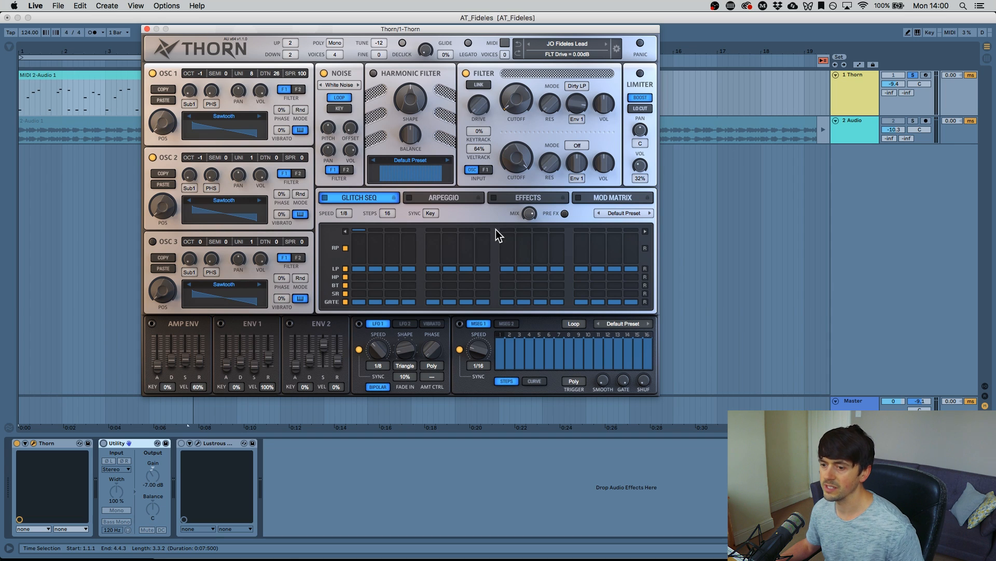
click(103, 443)
- Sweep the filter's drive and cutoff during playback, leaving the first filter's cutoff at 26.0 Hz
key(space)
drag(481, 90, 483, 46)
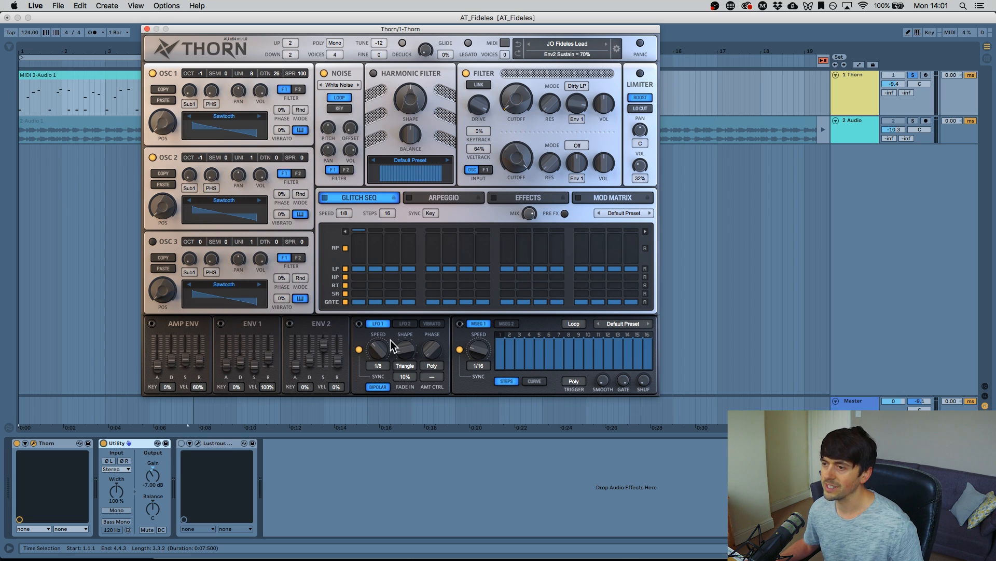
key(space)
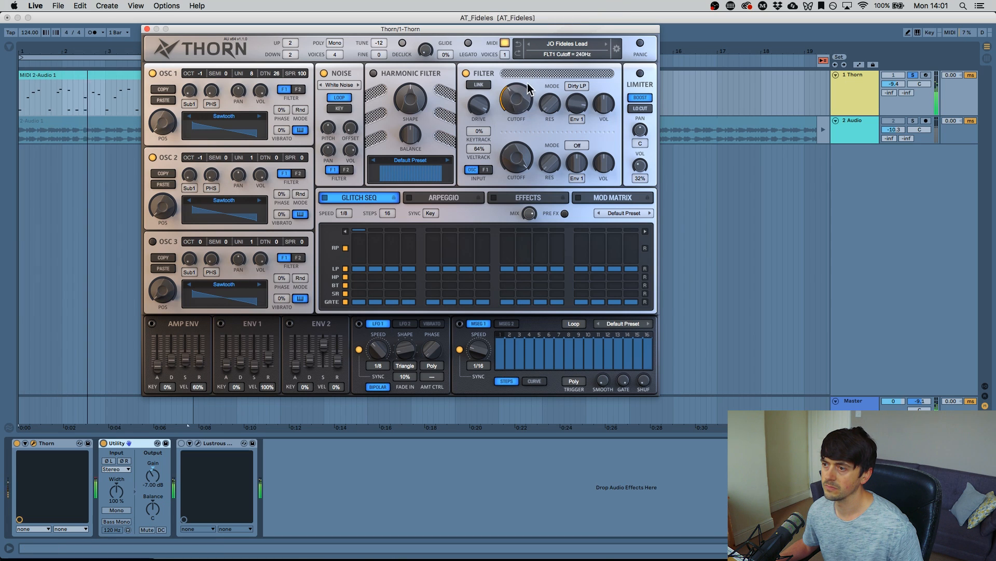
drag(522, 106, 525, 129)
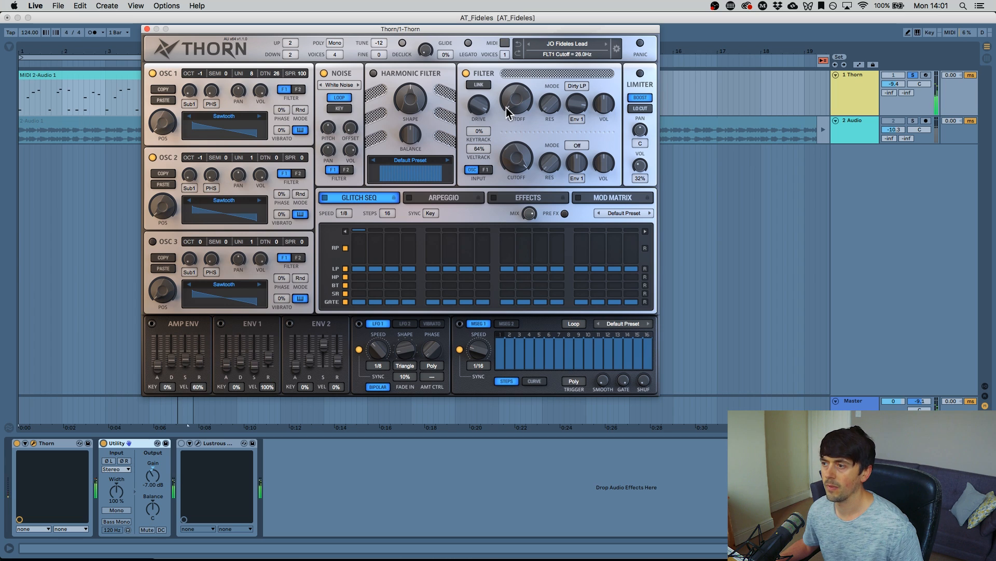
- Turn on Thorn's limiter during playback, compare the sound with and without it, and stop playback
click(640, 74)
click(640, 73)
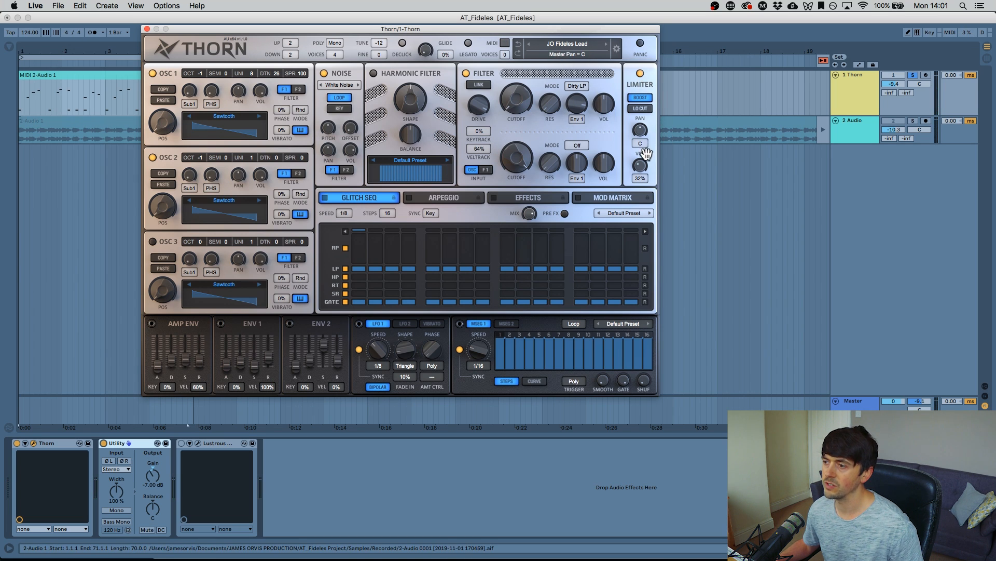
key(space)
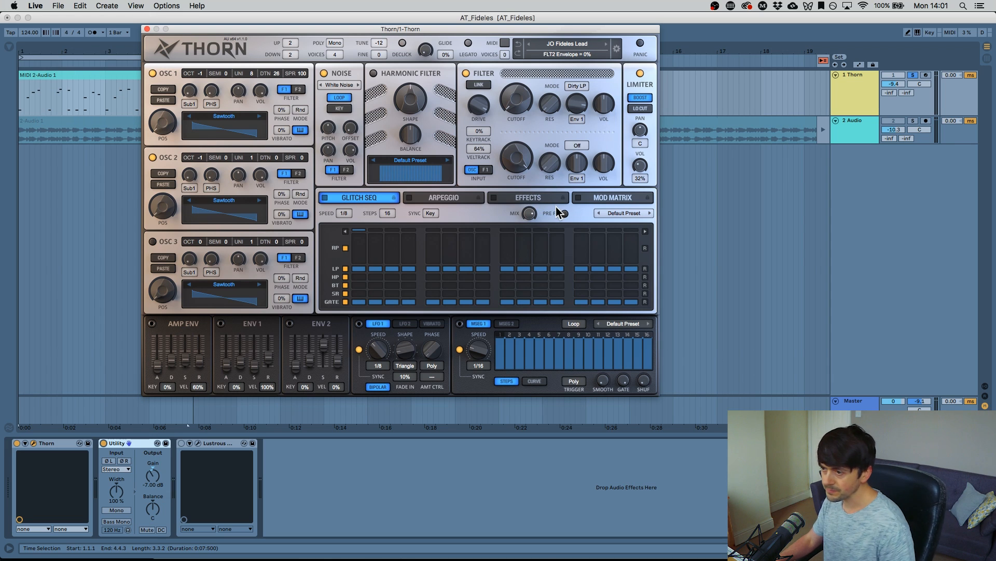
- Turn on Thorn's effects section and show the EQ module's settings
click(538, 197)
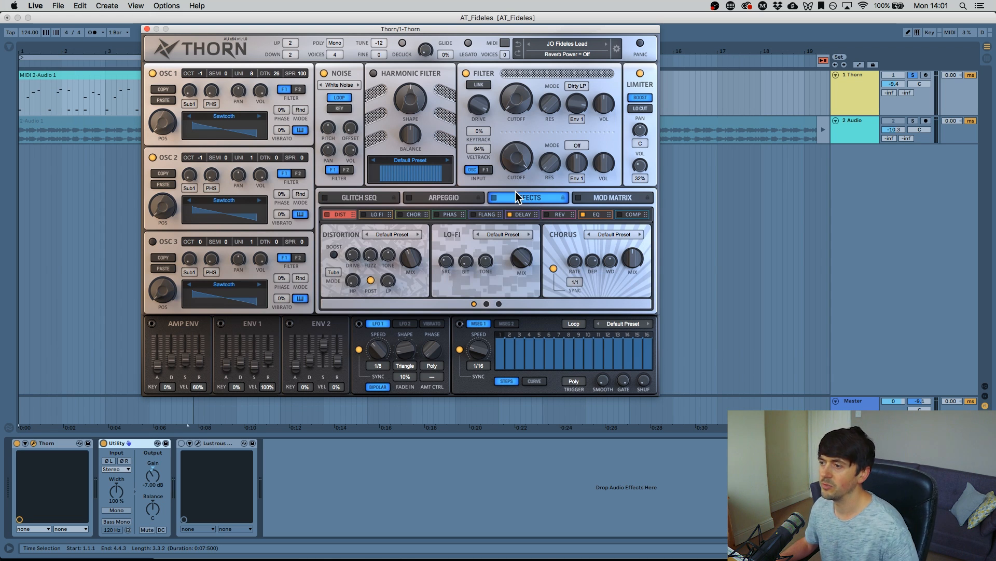
click(492, 197)
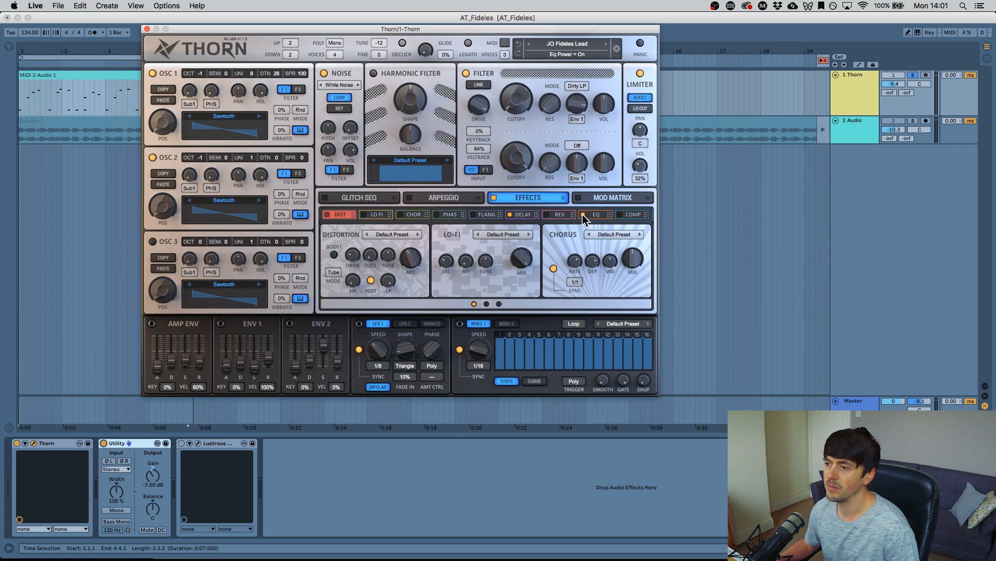
click(598, 214)
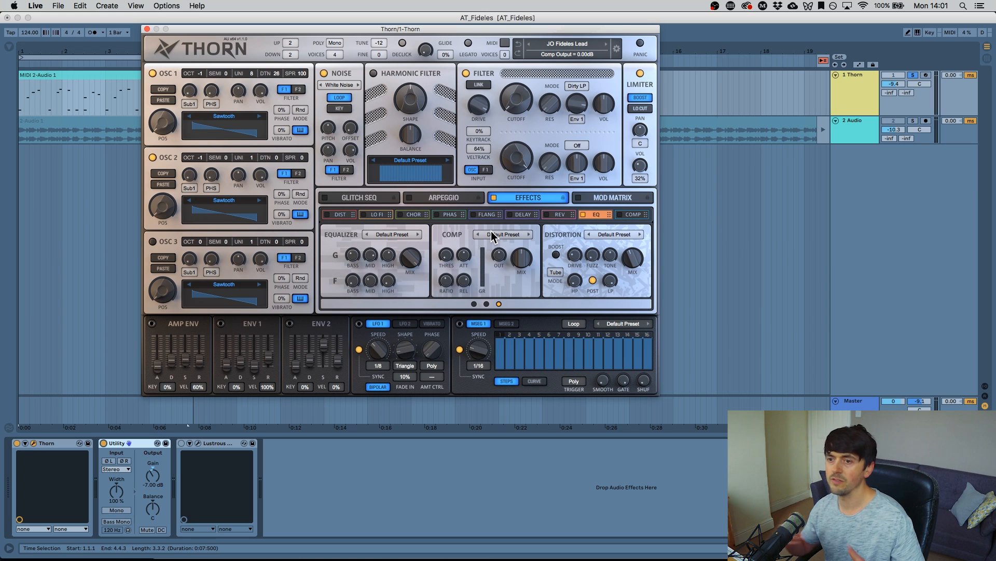
- Solo the reference audio track, play it, and switch the solo back to the Thorn track for comparison
click(913, 120)
key(space)
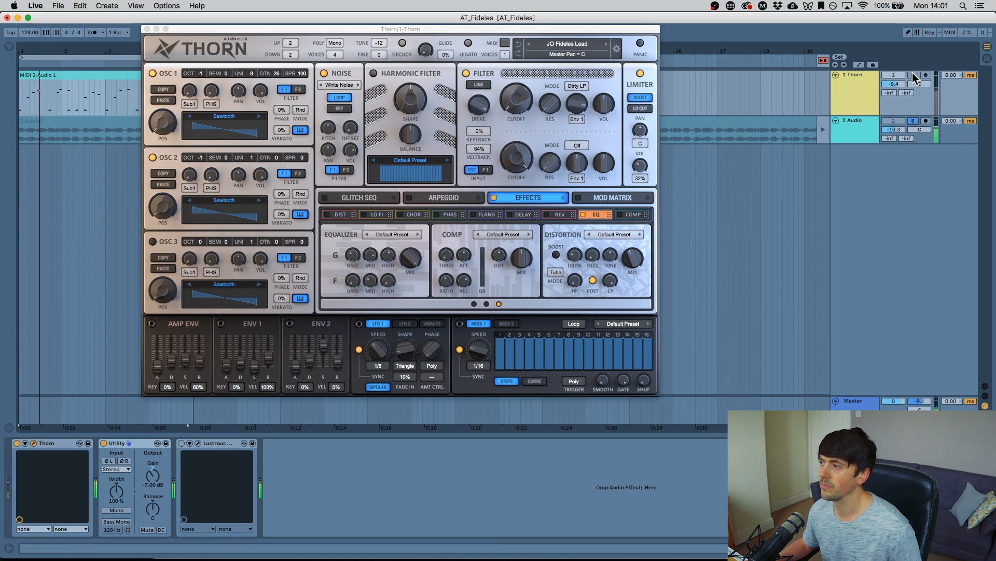
click(912, 74)
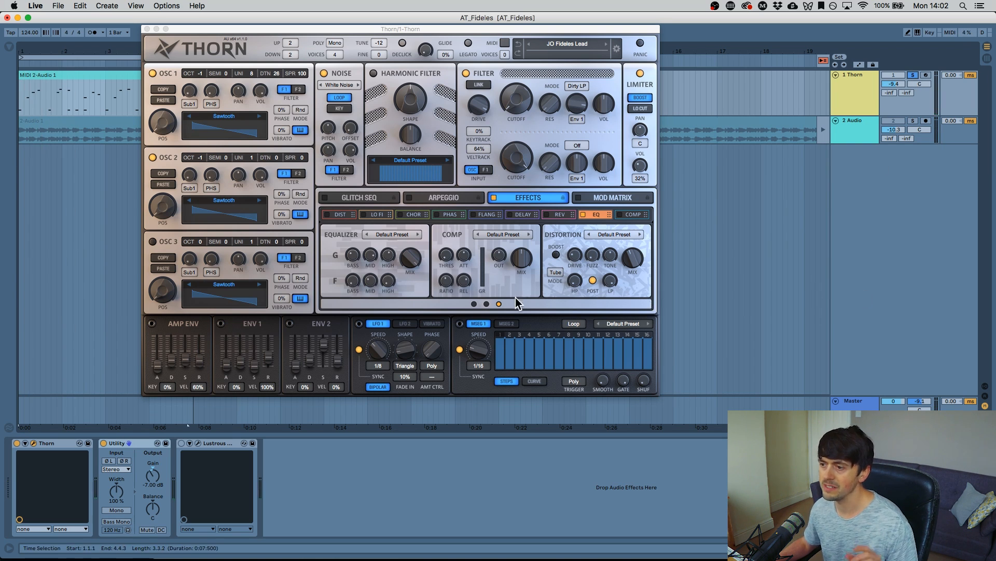
- Play the lead and compare its sound with Thorn's EQ module off and on
click(591, 213)
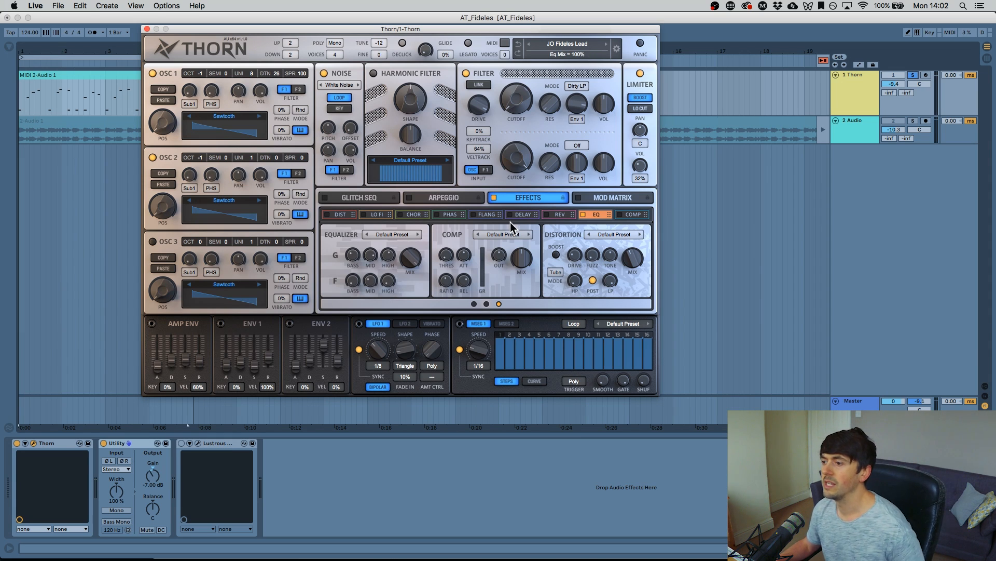
key(space)
click(582, 214)
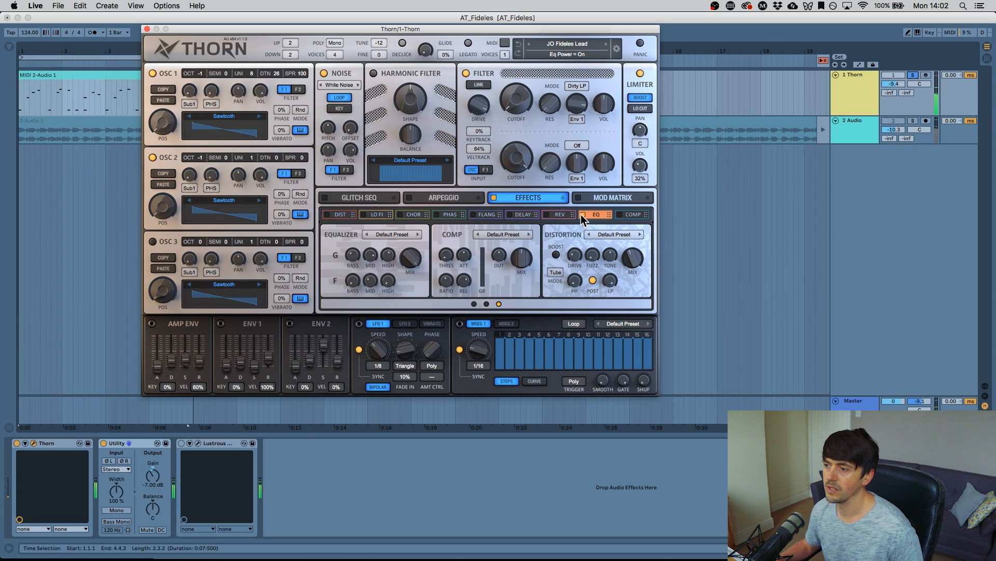
- Show Thorn's delay module, turn it on, and listen to the lead with the Delay 04 preset
click(519, 216)
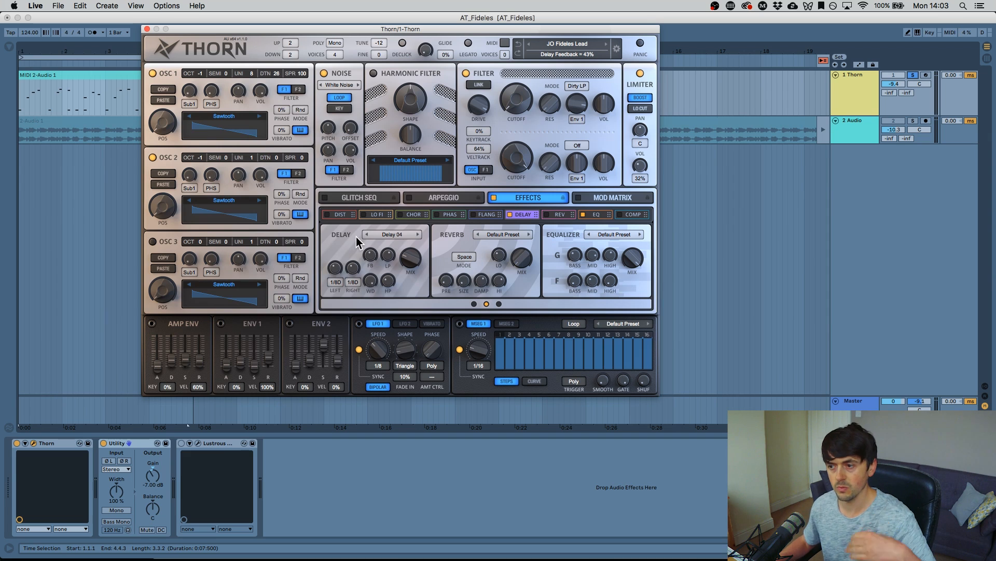
click(510, 213)
key(space)
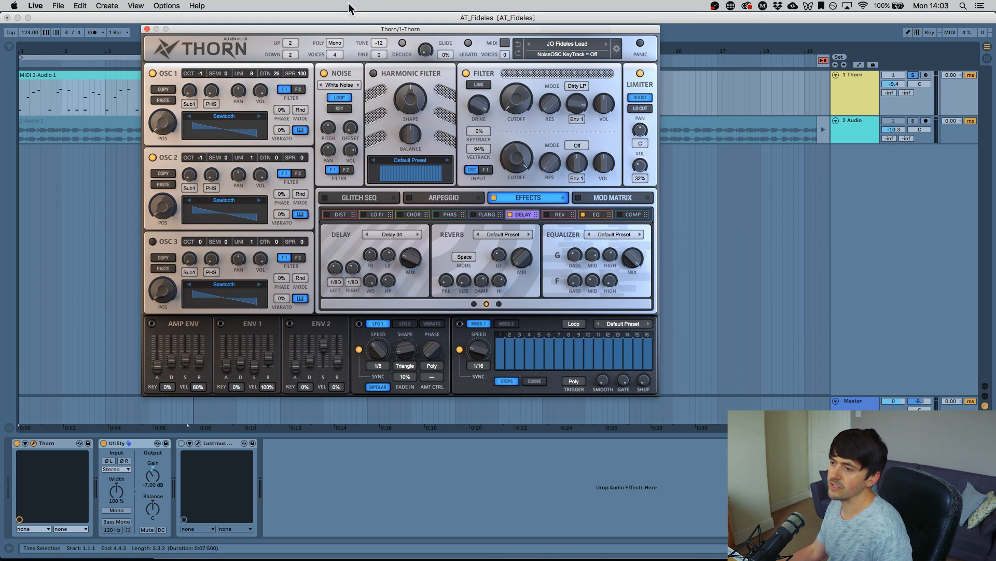
- Enable the Lustrous Plates reverb on the Thorn track and review its equalisation and reverberation settings
click(556, 214)
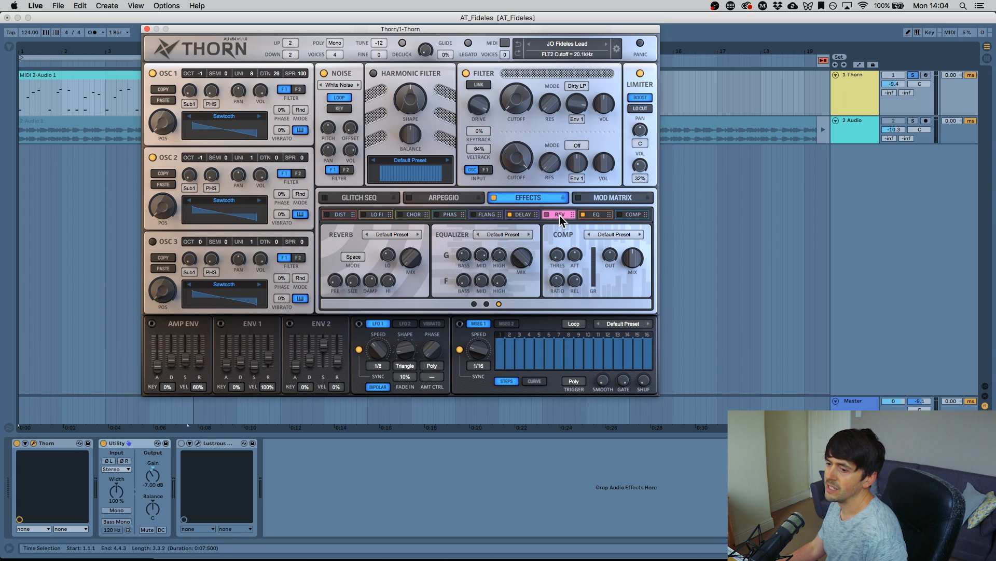
click(190, 448)
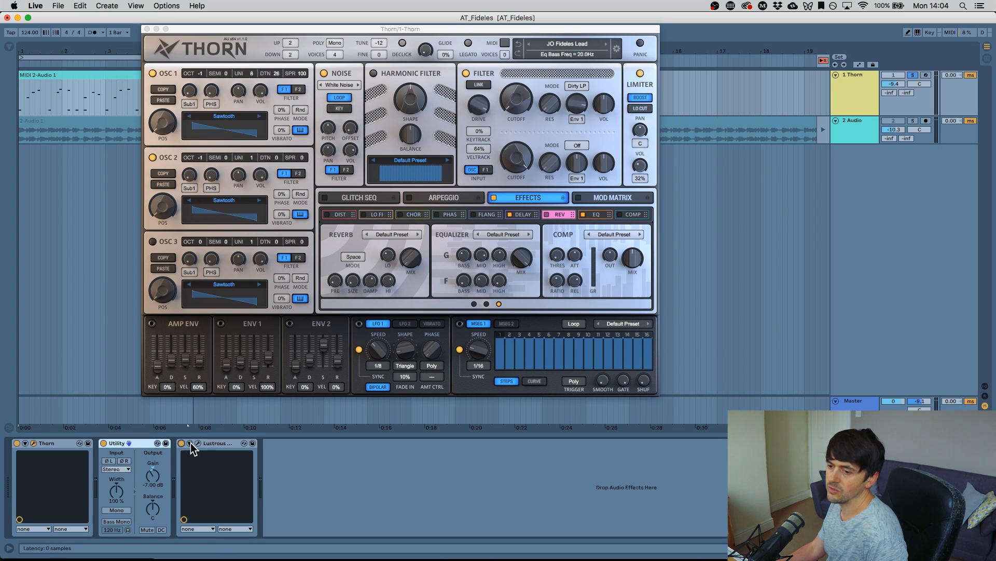
click(198, 442)
drag(511, 28, 524, 97)
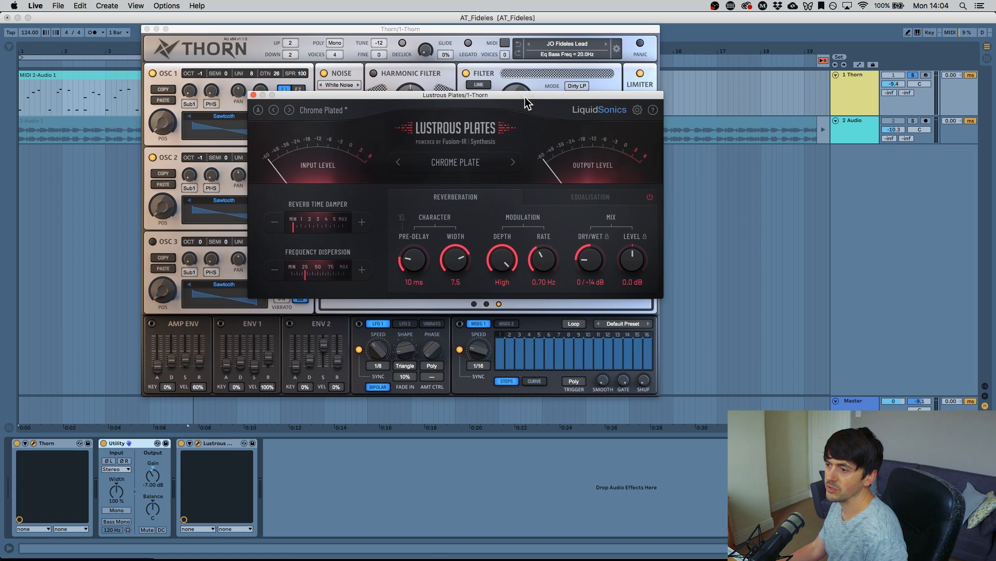
click(590, 195)
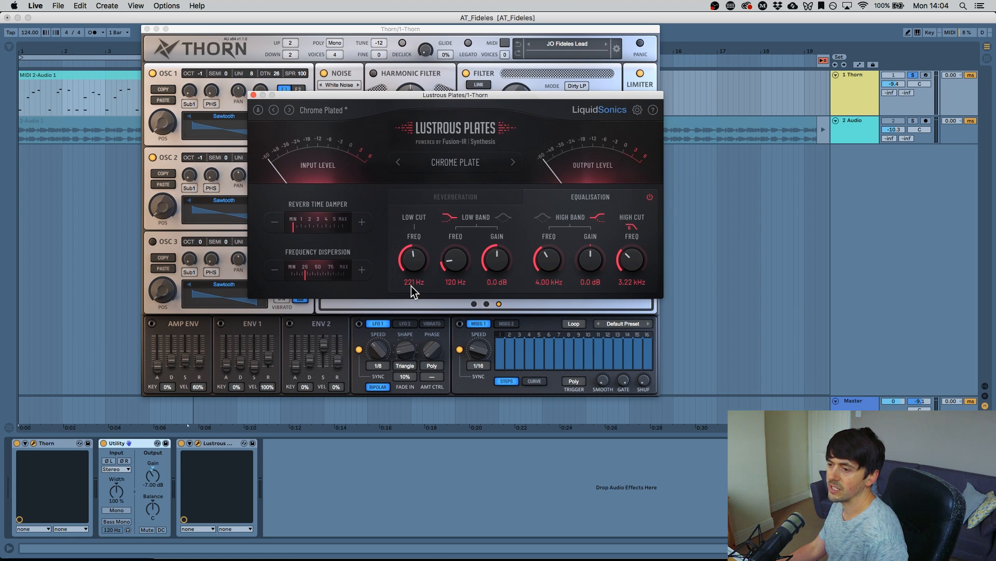
click(493, 203)
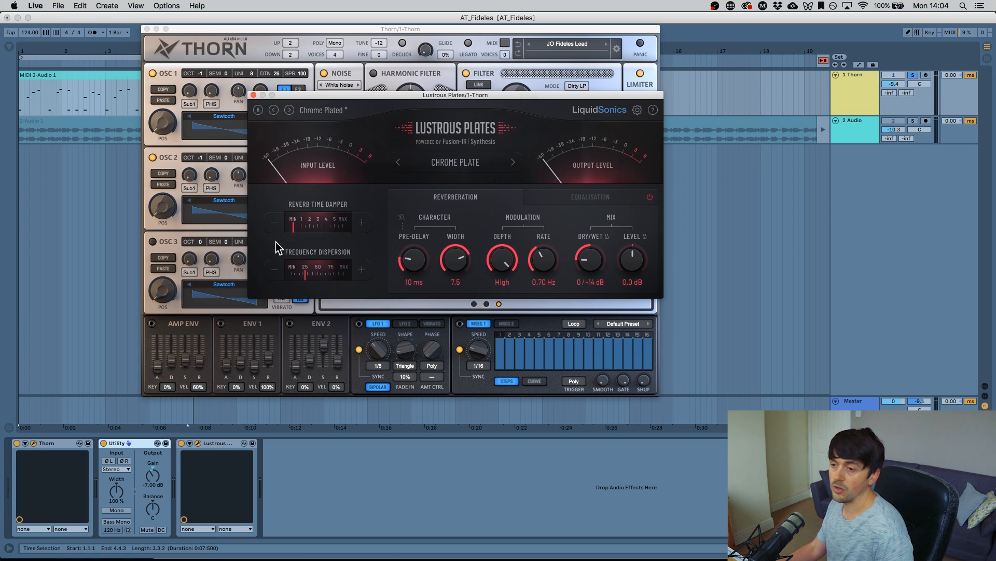
- Audition Lustrous Plates fully wet during playback, lower the dry/wet mix again, and close the reverb's window
drag(593, 262, 584, 6)
key(space)
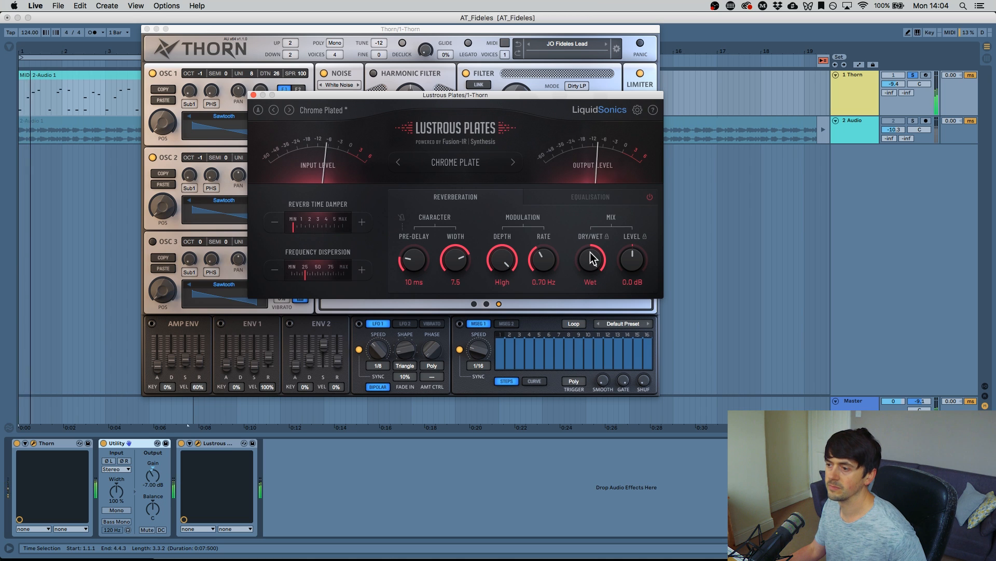
drag(594, 259, 576, 348)
click(253, 95)
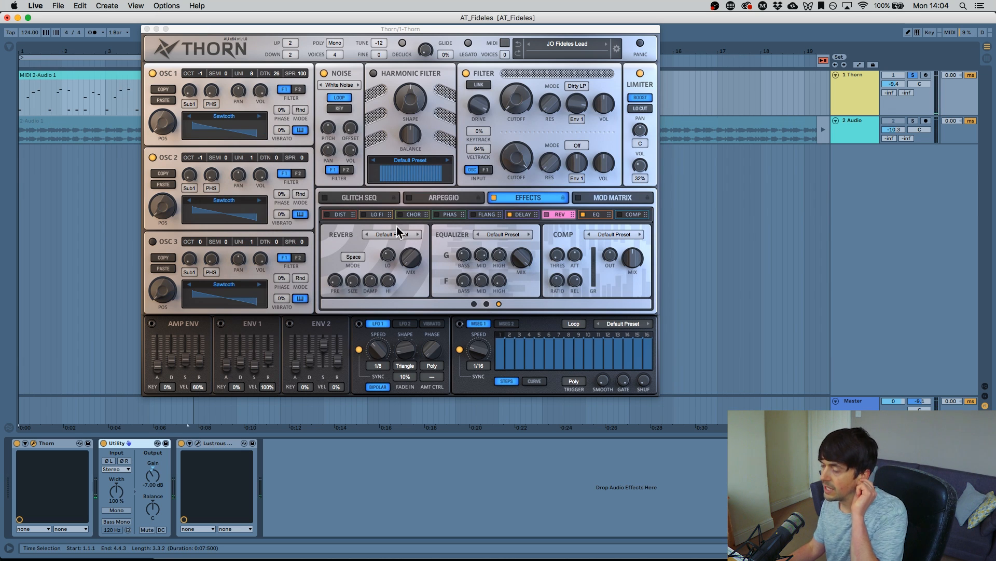
- Show Thorn's distortion module and sweep its mix amount
click(339, 214)
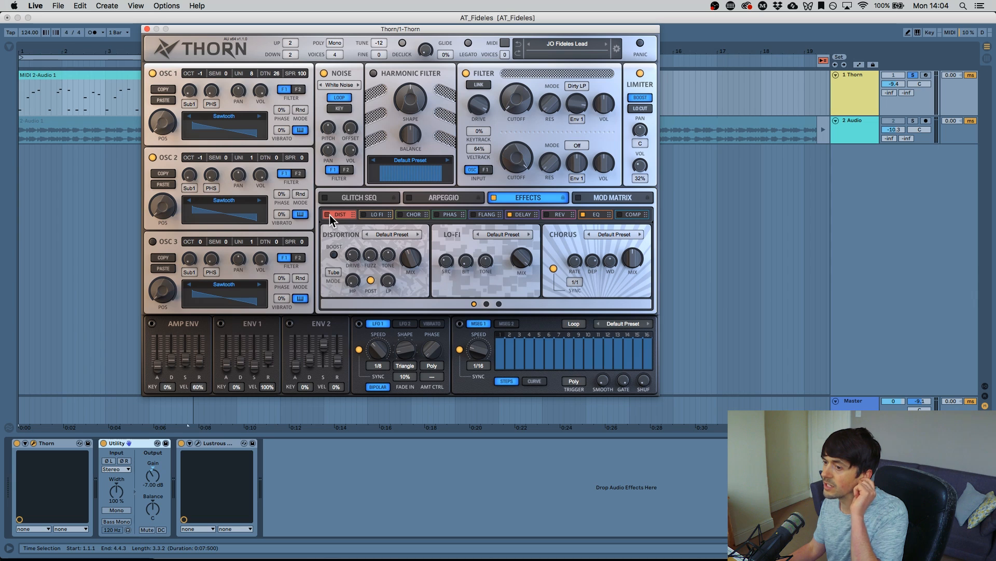
drag(410, 256, 412, 210)
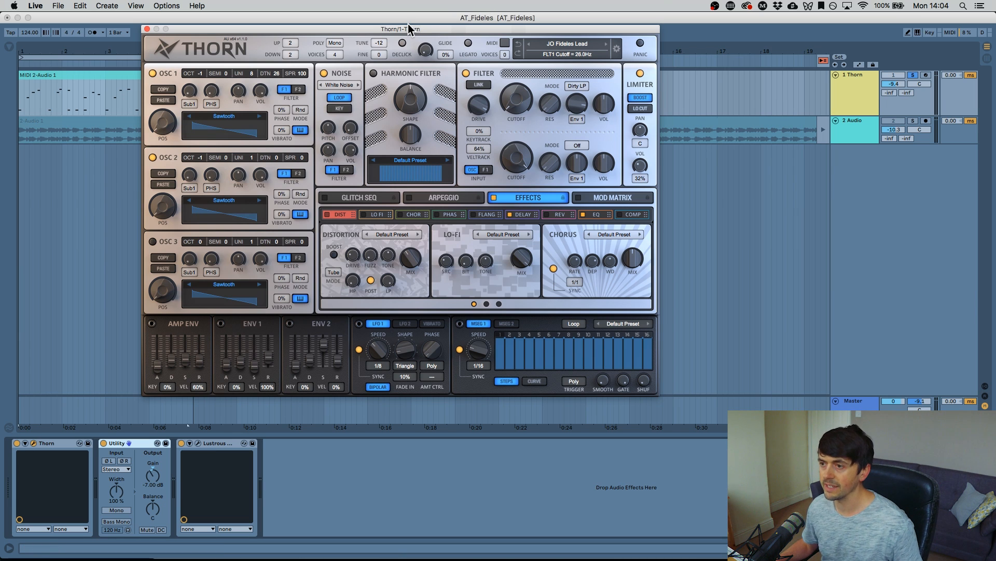
- Raise the first filter's cutoff to 375 Hz during playback and sweep its resonance
drag(416, 27, 425, 24)
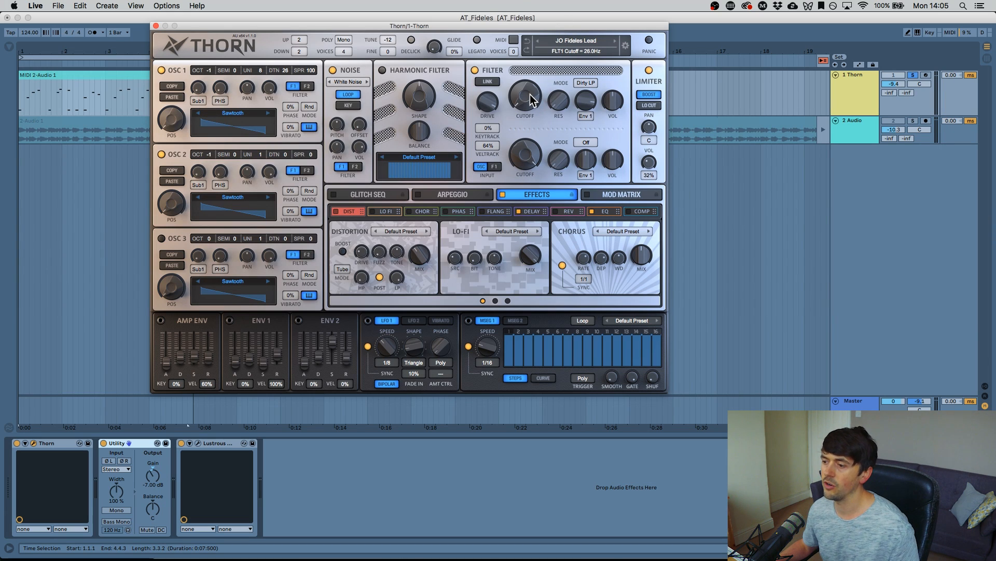
drag(532, 99, 519, 79)
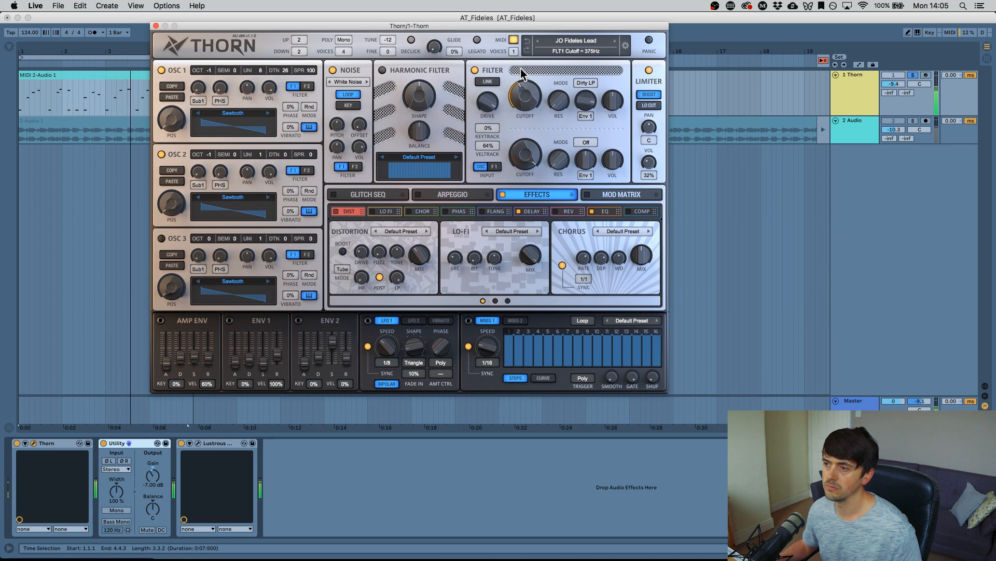
drag(558, 99, 558, 89)
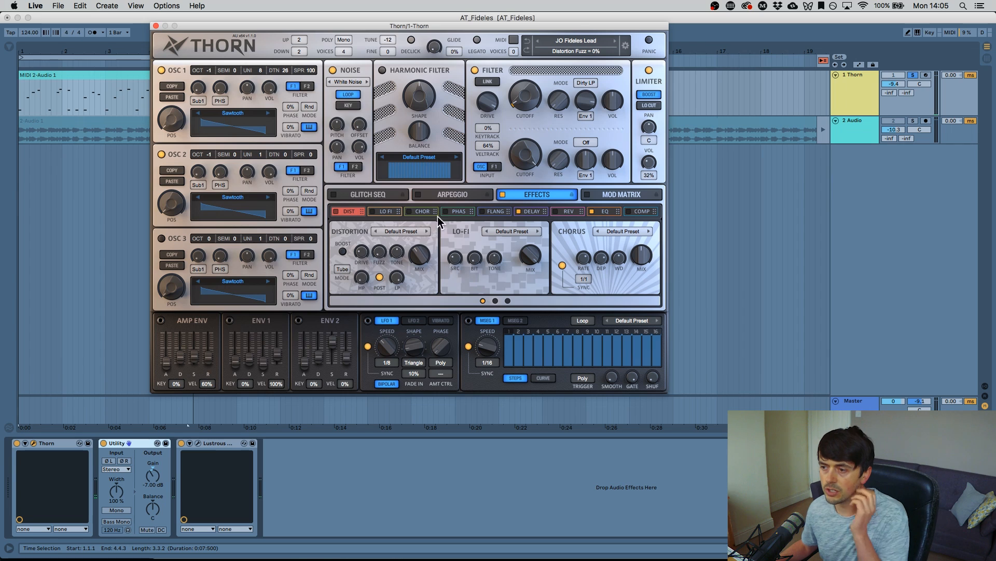
- Play the lead while raising the delay module's feedback to 83% and sweeping its mix
click(540, 211)
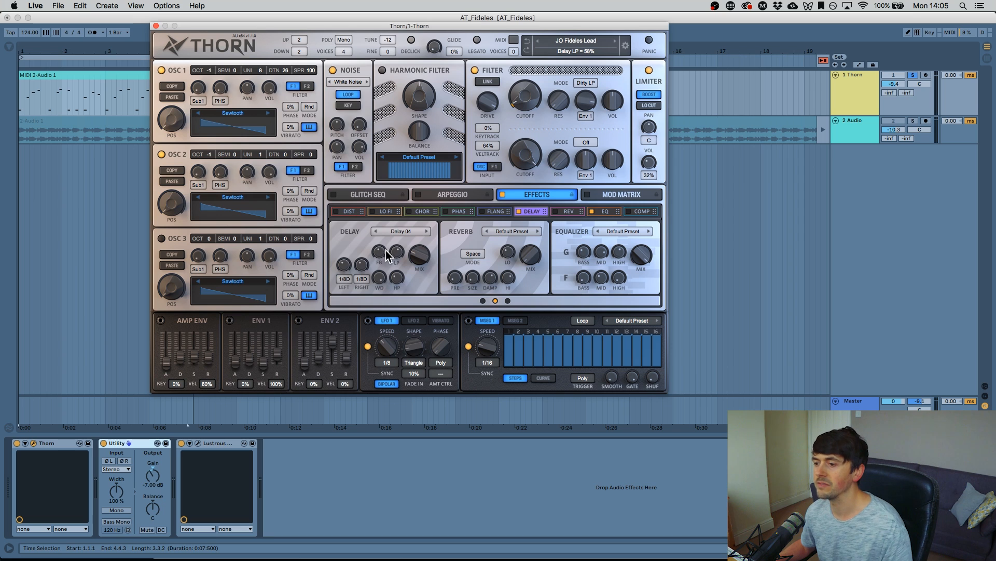
mouse_move(387, 247)
key(space)
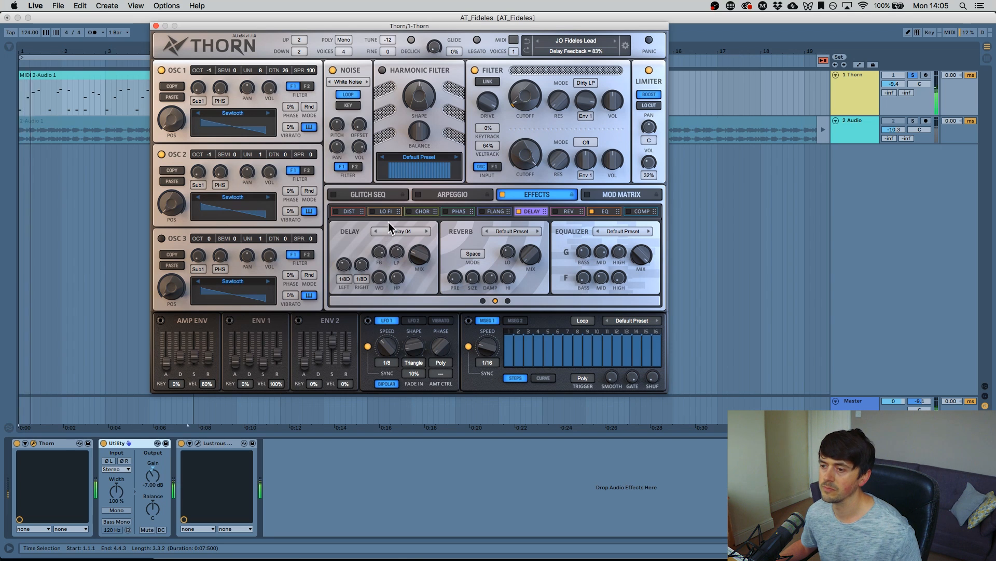
mouse_move(413, 257)
drag(413, 257, 412, 220)
drag(410, 262, 412, 254)
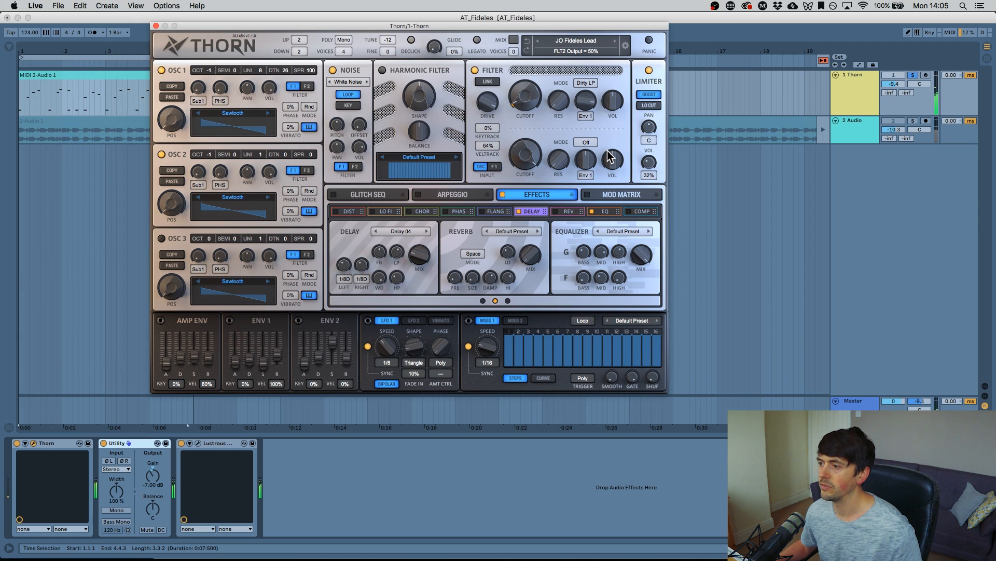
- Show the reverb module, return to the distortion module, and try it turned on with its mix raised
click(567, 211)
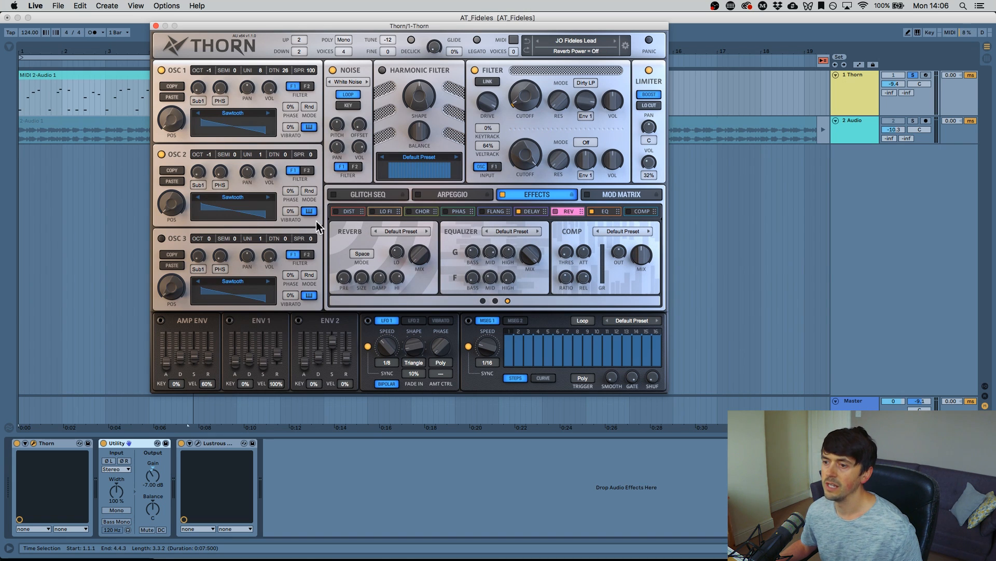
click(347, 211)
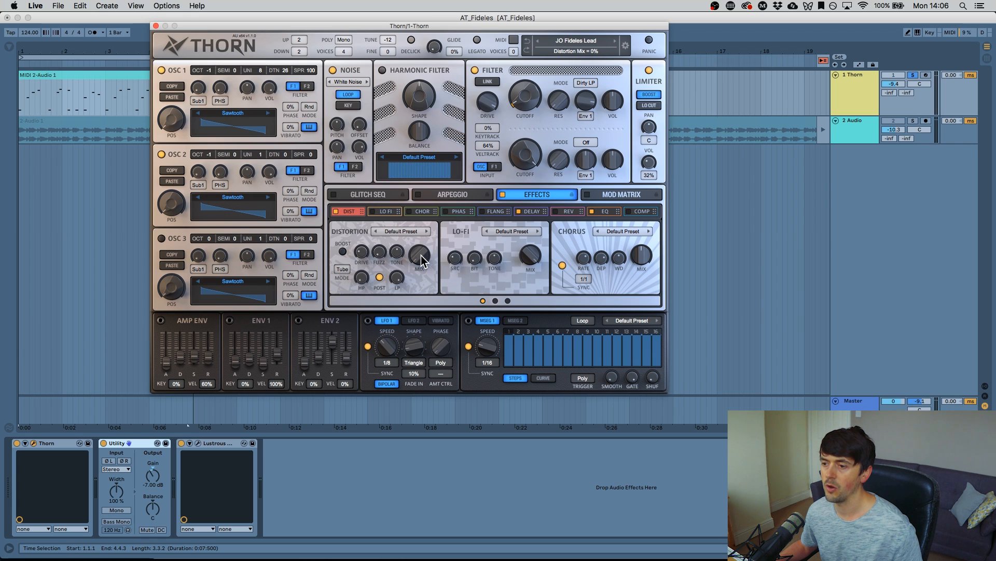
drag(422, 255, 425, 226)
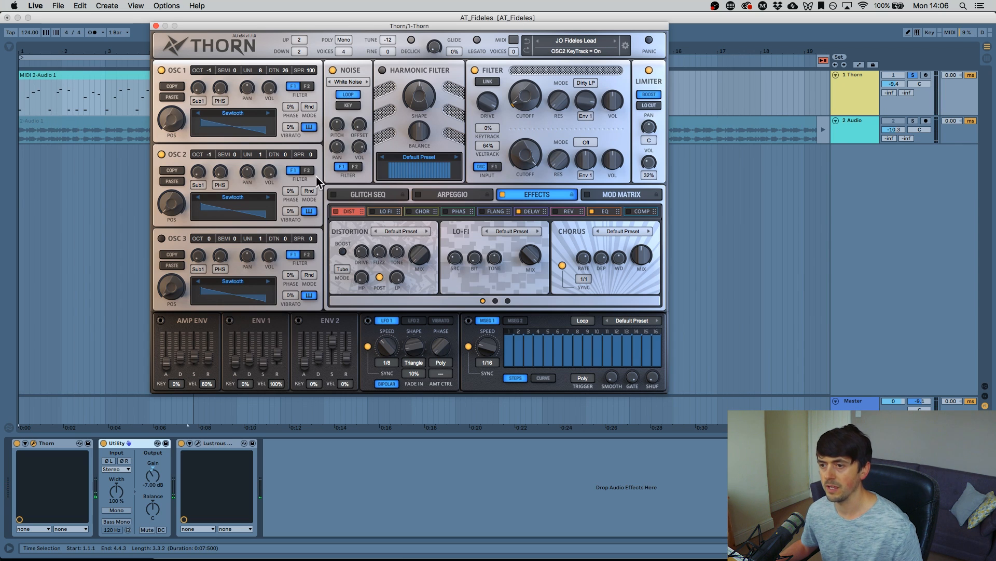
- Turn on oscillator 3 during playback and set it to 7 semitones, detune 24 and spread 100
click(162, 239)
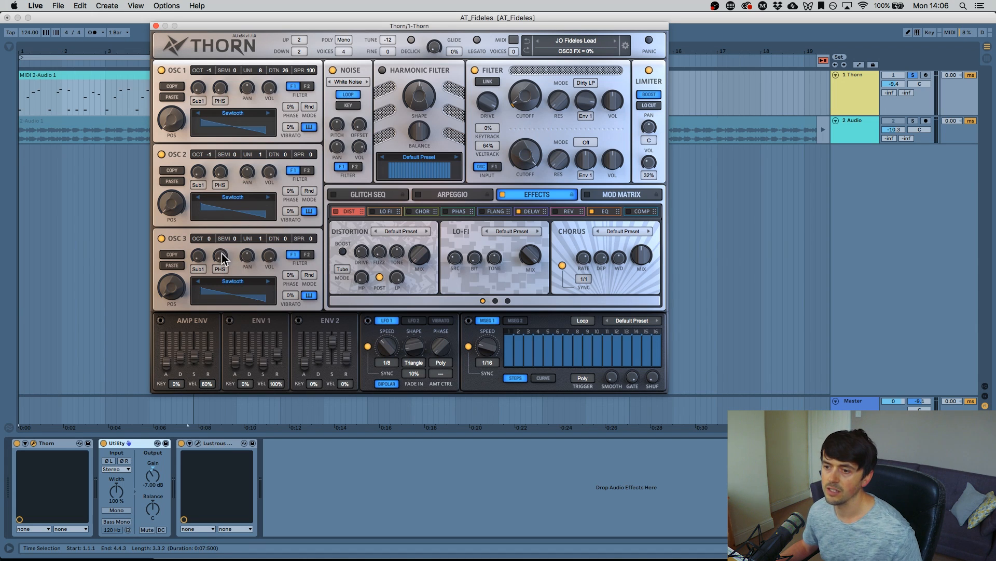
key(space)
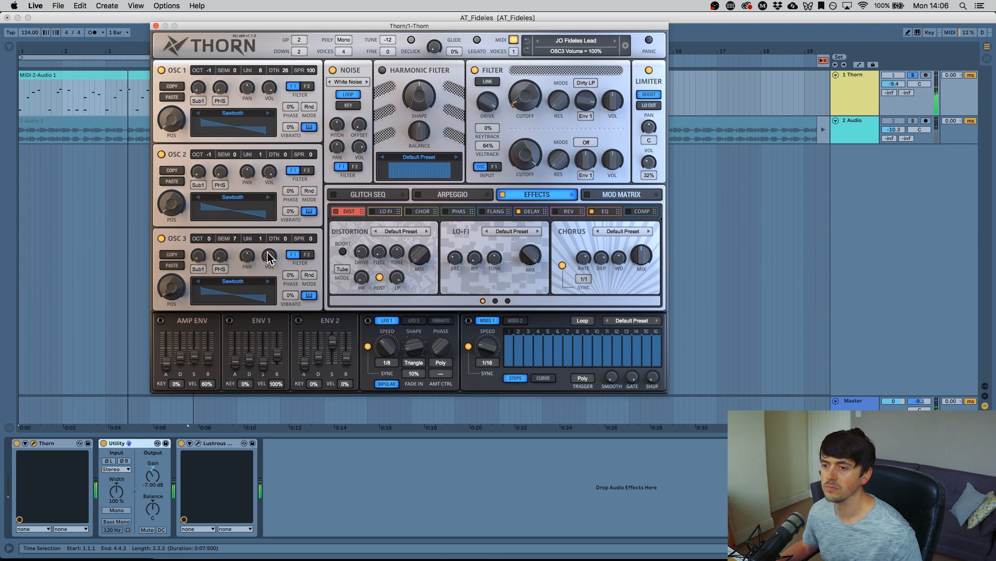
drag(291, 238, 298, 213)
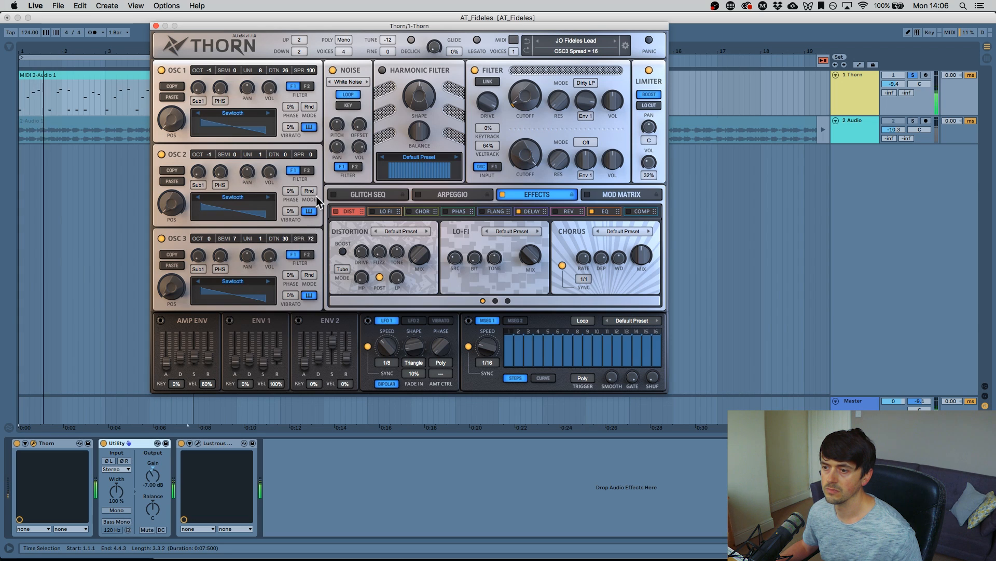
drag(288, 241, 288, 243)
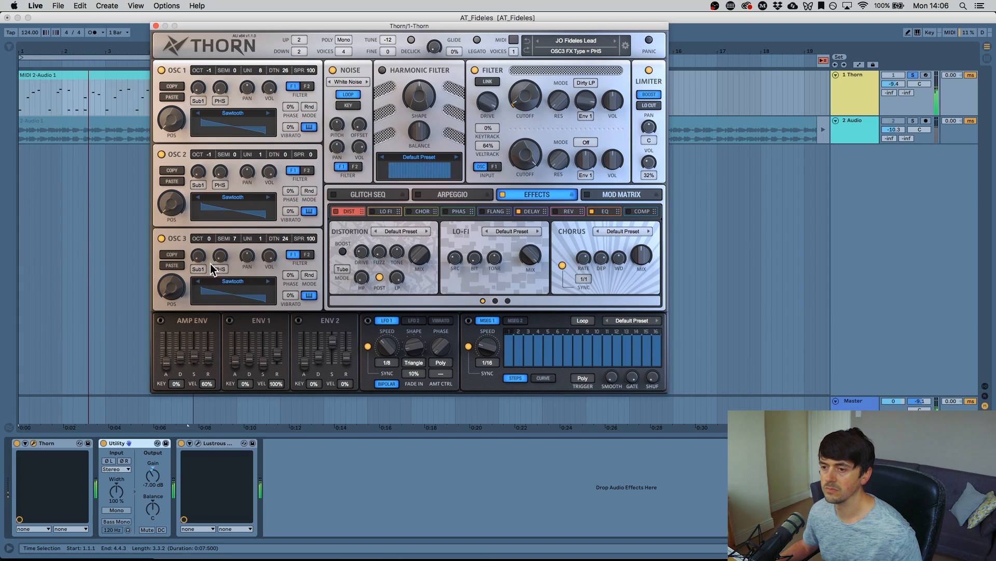
- Try oscillator 3 at octave 1, return it to octave 0, and switch the oscillator off for comparison
drag(206, 239, 211, 228)
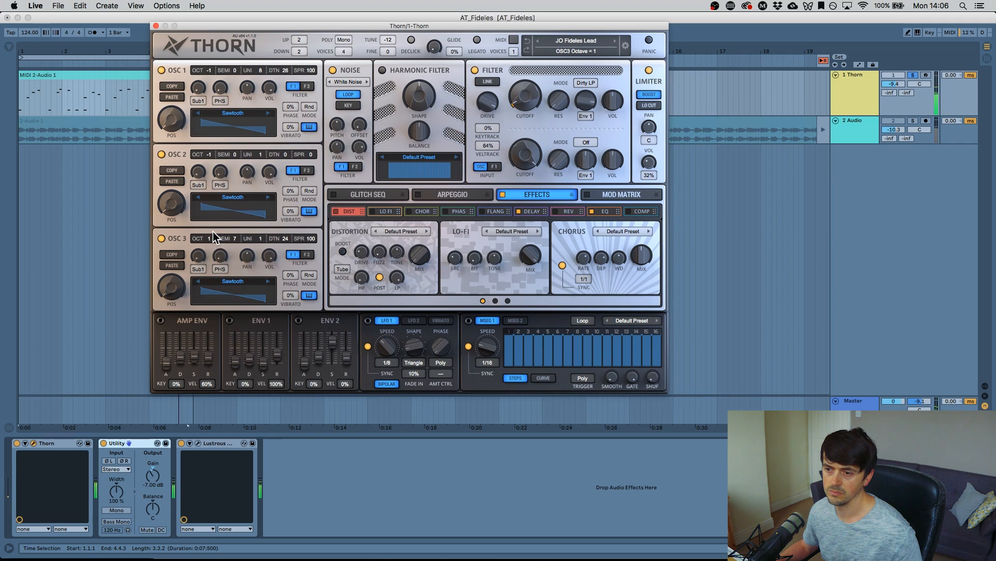
click(163, 238)
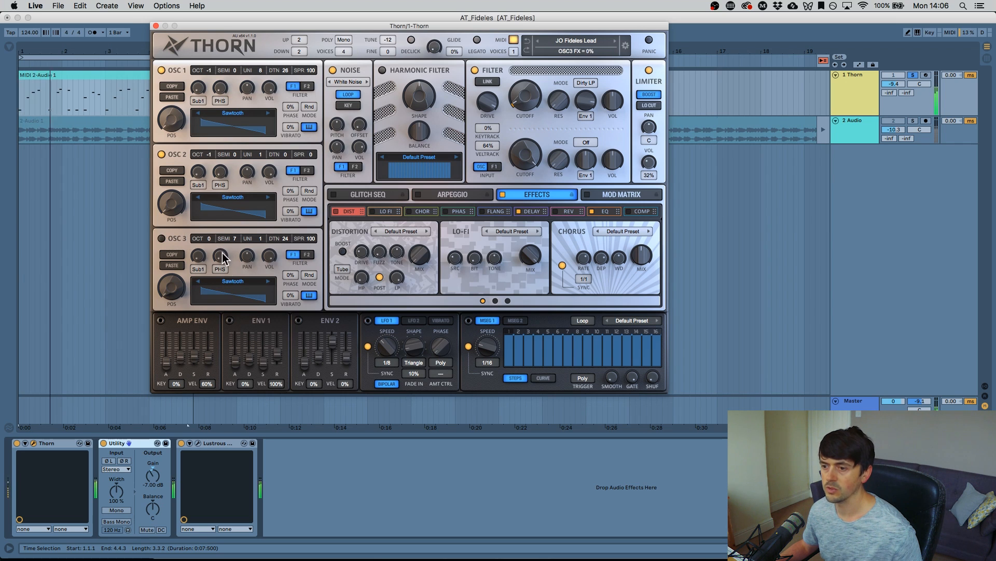
- Replace oscillator 3's Sawtooth waveform with FM 02
click(246, 280)
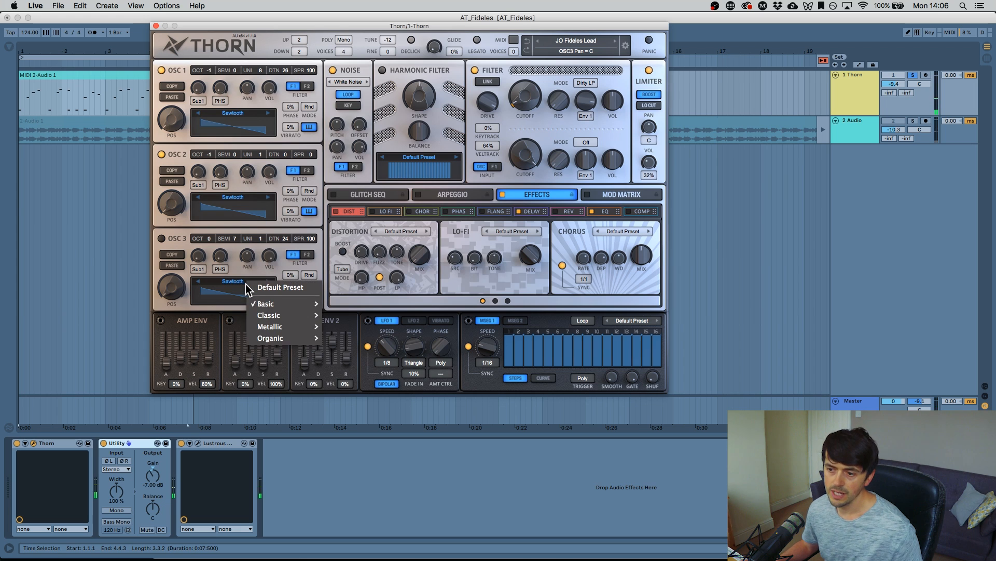
mouse_move(282, 328)
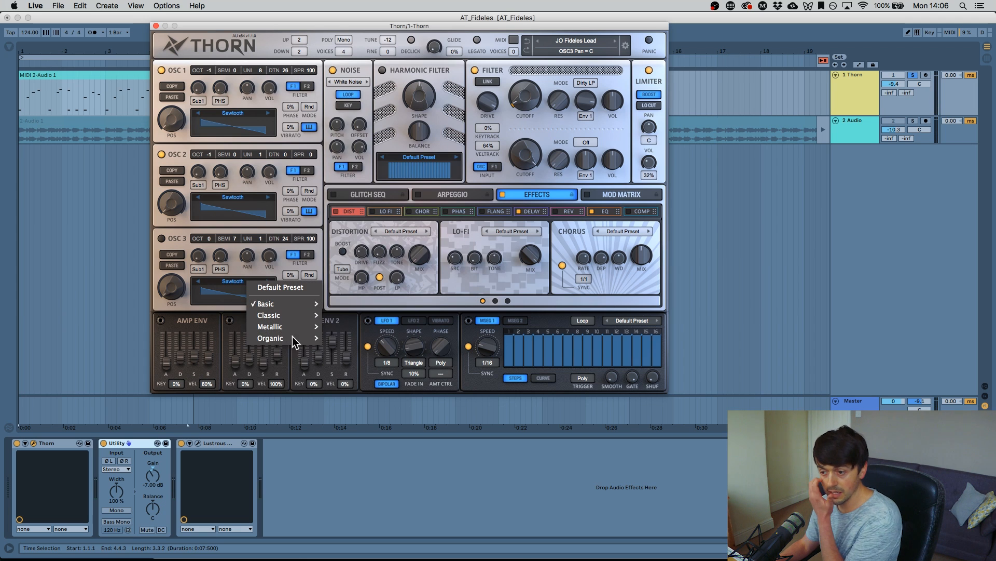
mouse_move(296, 328)
click(386, 222)
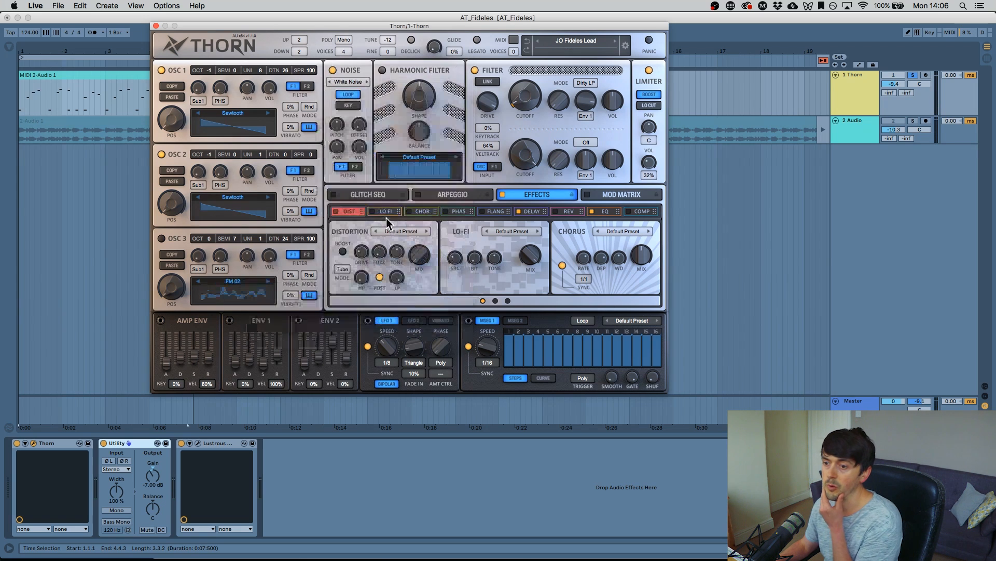
- Audition the waveforms following FM 02 on oscillator 3 during playback, through FM 04 to Hollow Square
key(space)
click(269, 281)
click(268, 282)
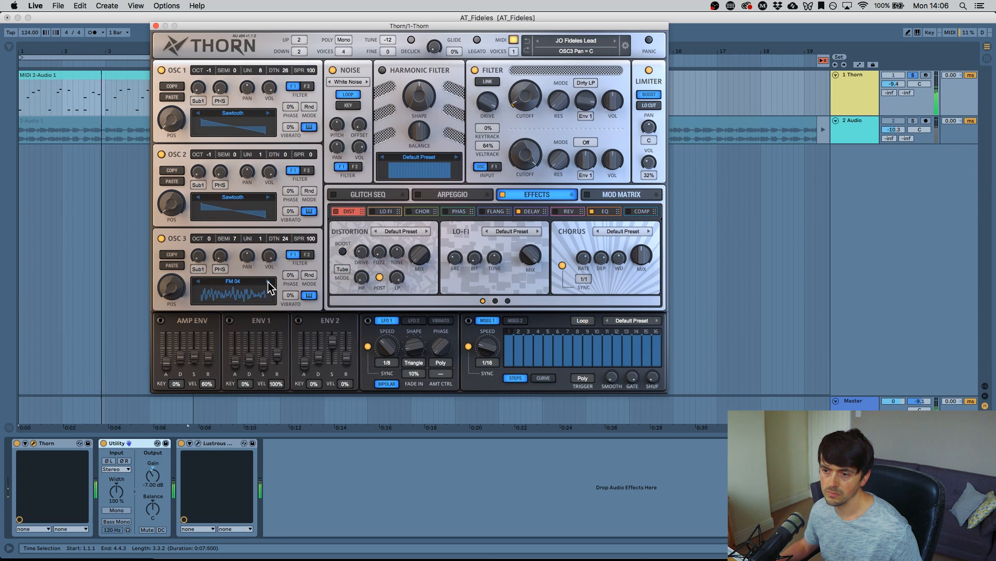
click(267, 282)
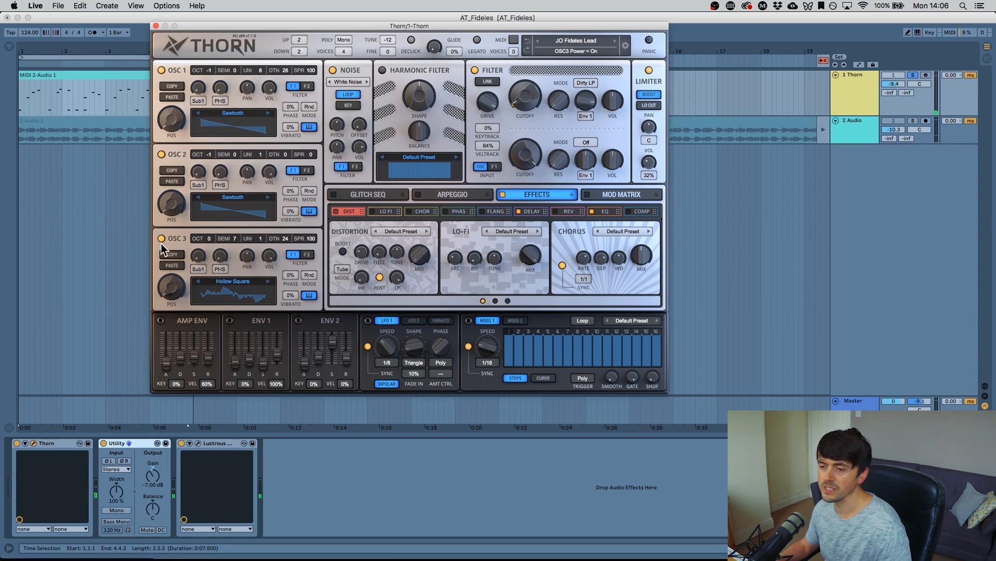
- Audition alternative waveforms on oscillator 2, including Sine and Vowel 05, and return it to Sawtooth
click(267, 198)
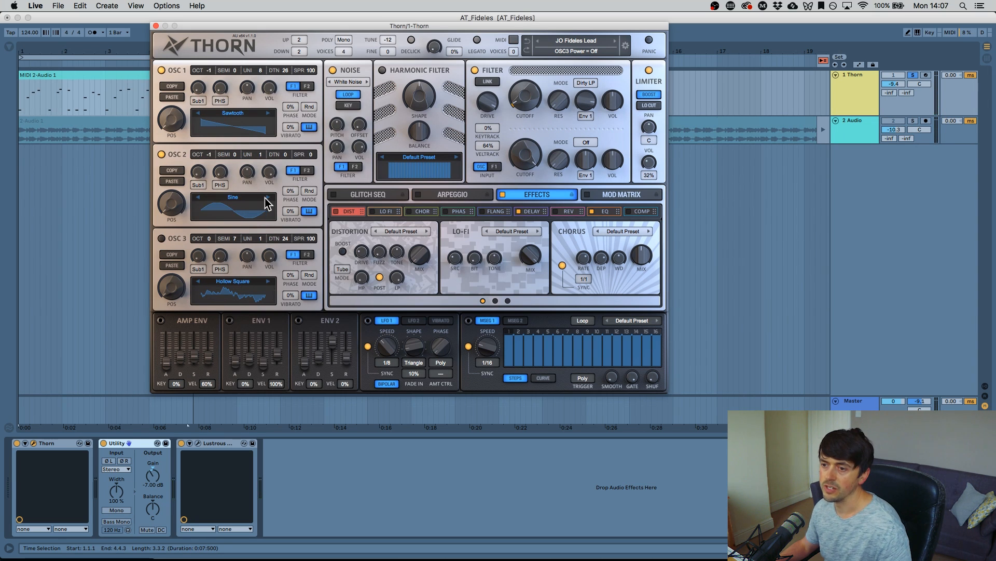
click(198, 198)
click(268, 198)
click(268, 198)
click(268, 198)
click(268, 198)
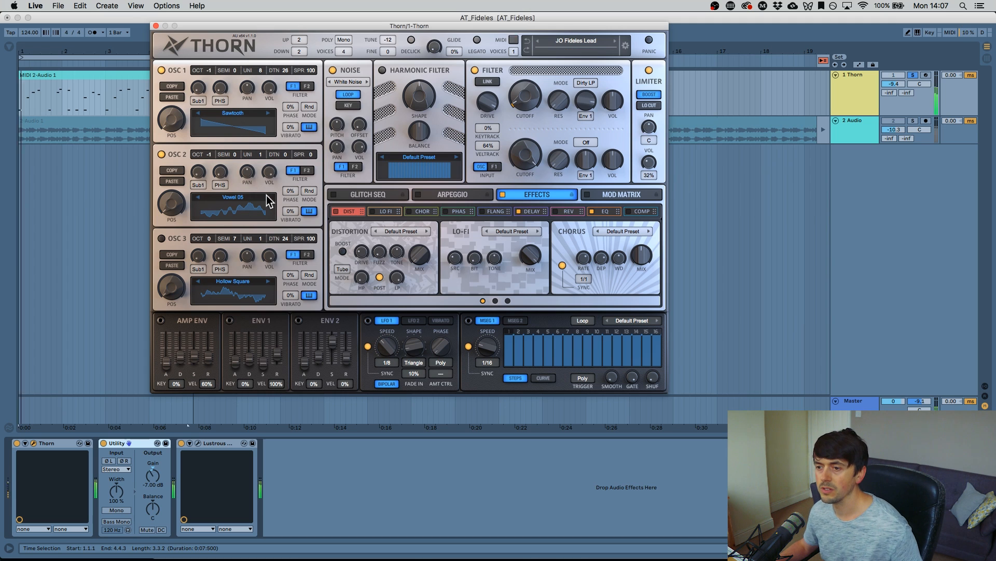
click(269, 197)
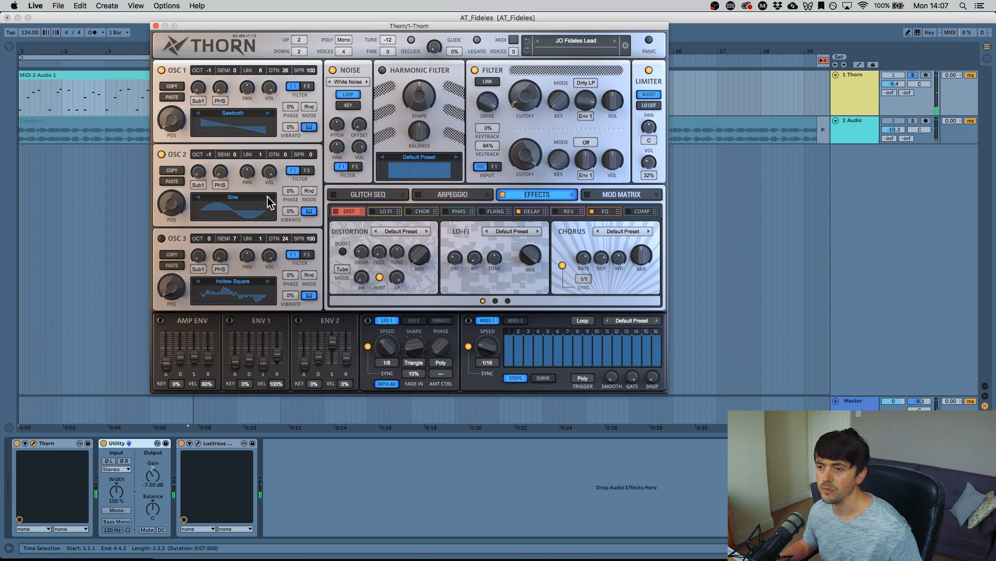
click(198, 197)
- Try the Sine waveform on oscillator 1 and restore its Sawtooth waveform
click(269, 113)
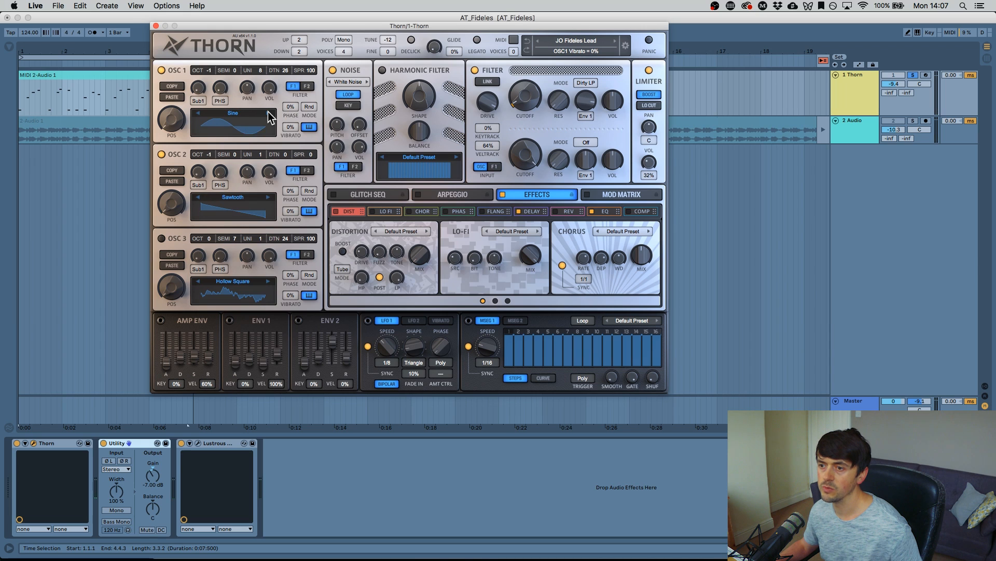
click(198, 112)
click(199, 112)
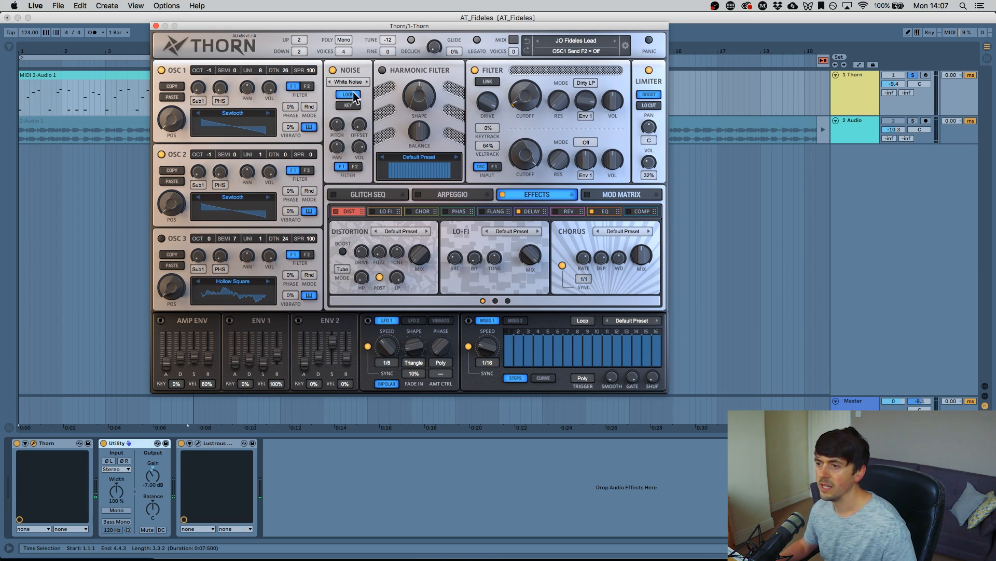
- Turn on the harmonic filter, load its Bass Contour 01 preset, and raise Shape to 89% during playback
click(383, 70)
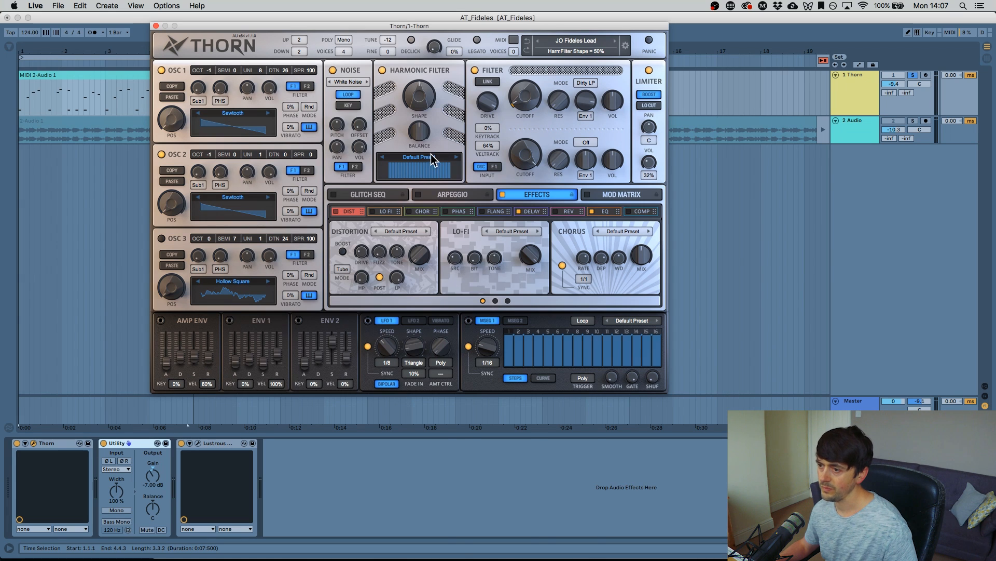
click(431, 155)
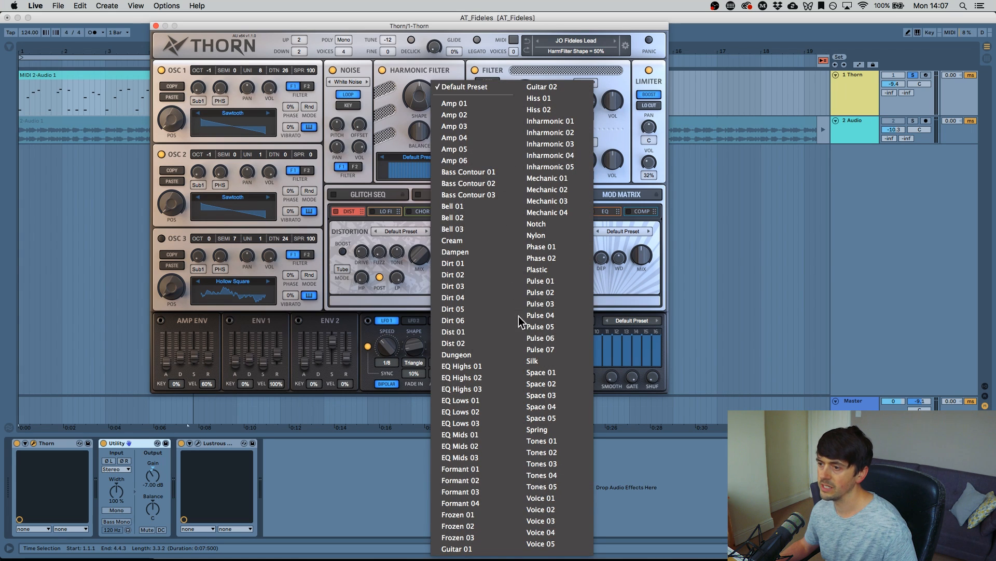
click(480, 173)
key(space)
mouse_move(419, 97)
mouse_down()
mouse_move(422, 180)
mouse_move(423, 86)
mouse_up()
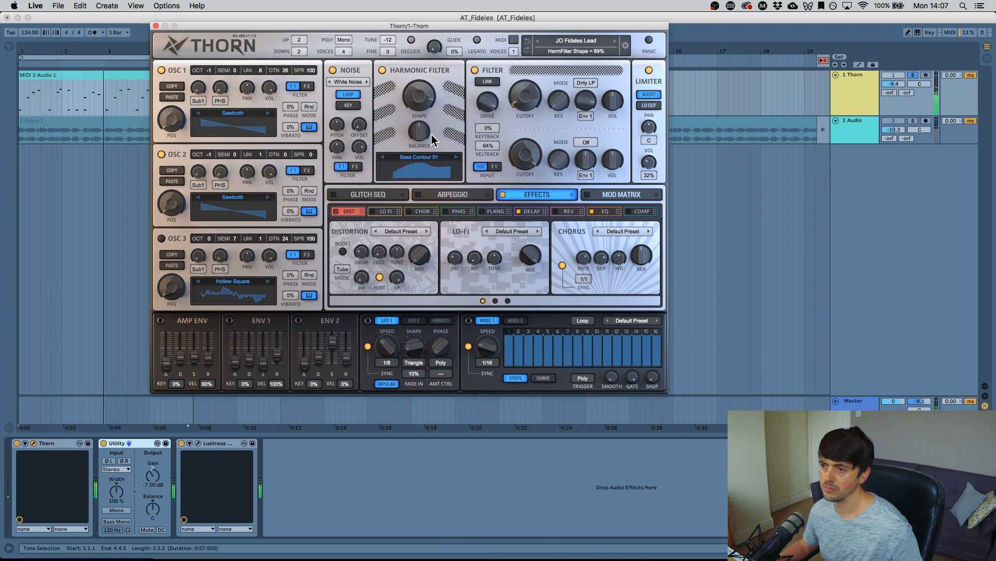
- Try the harmonic filter's Dist 01 preset with an adjusted filter setting, and switch the harmonic filter off
click(428, 155)
click(457, 298)
drag(419, 86, 420, 128)
click(382, 69)
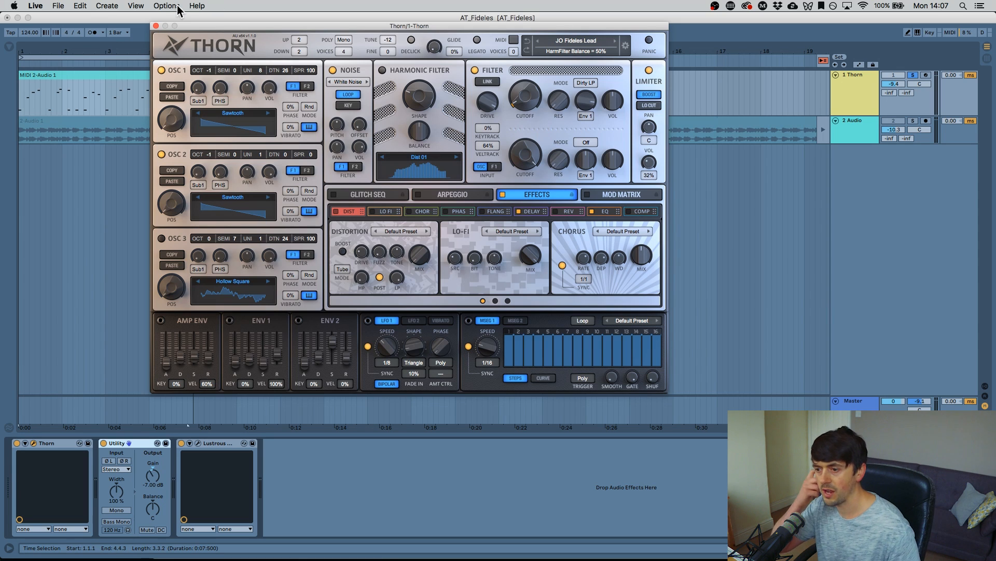
- Close Thorn's window, view the reverb settings of the Lustrous Plates device, and close that window too
click(156, 26)
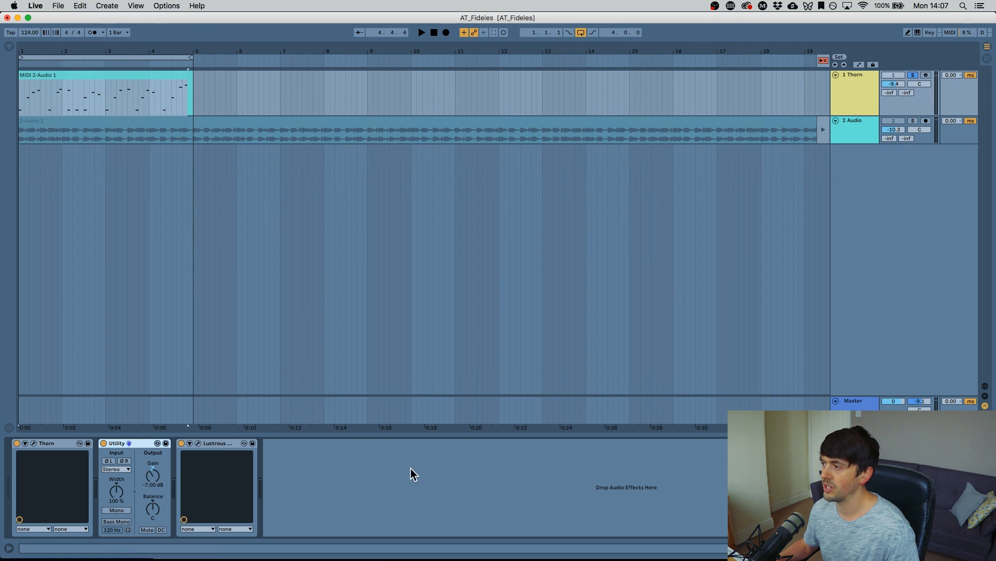
click(198, 443)
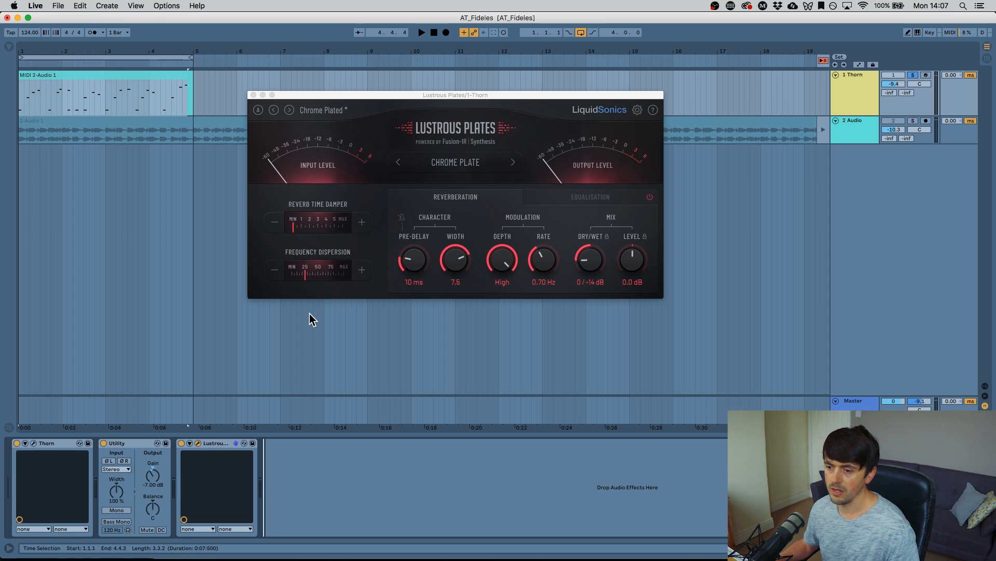
click(254, 95)
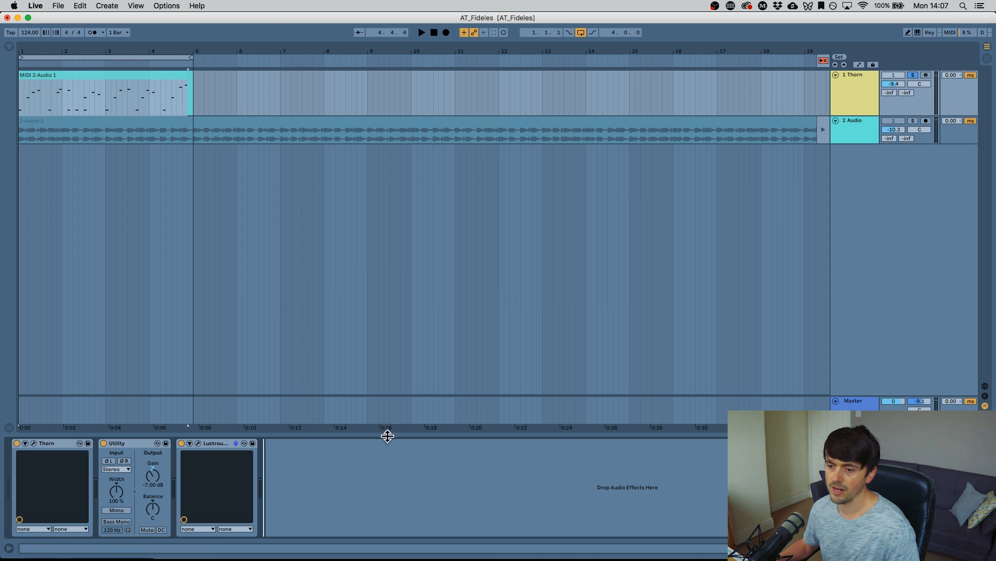